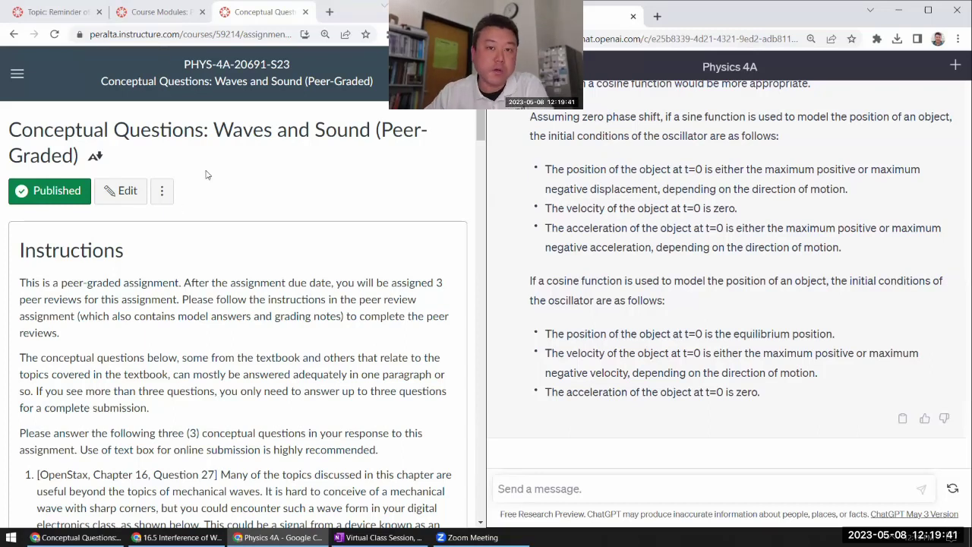
Copy question 1 on superposing the two signals, from "Many of the topics" through the GeoGebra instructions, into the ChatGPT message
scroll(258, 255, "down", 3)
scroll(257, 253, "down", 3)
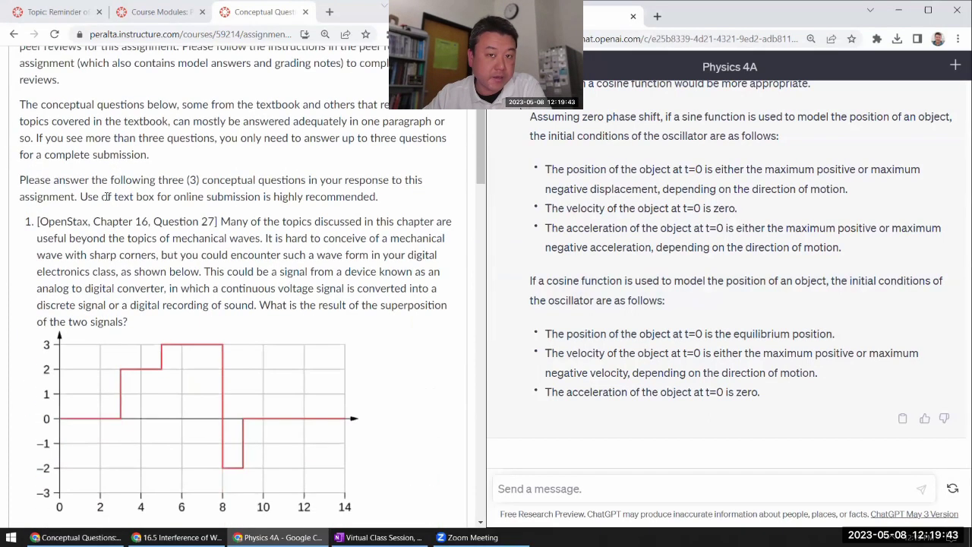
scroll(215, 114, "down", 1)
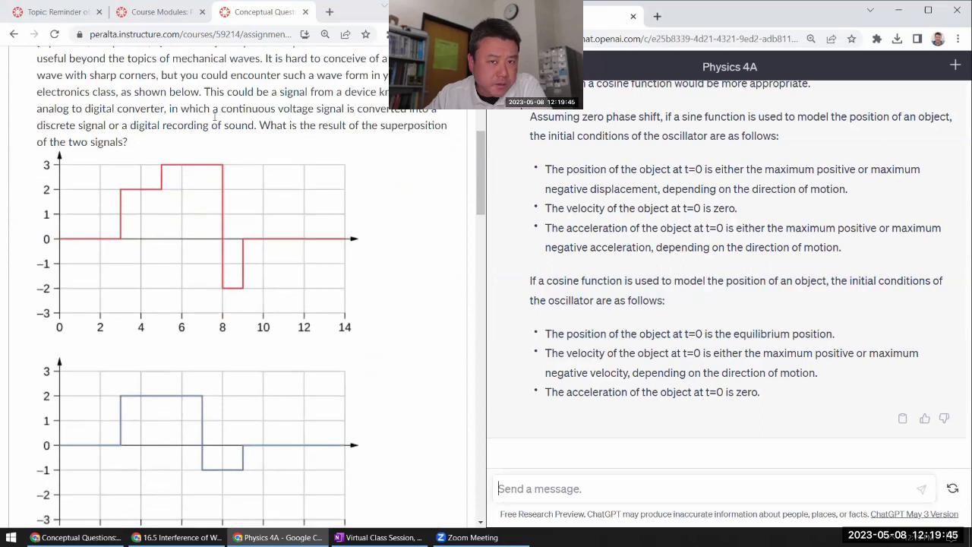
scroll(228, 157, "up", 1)
left_click_drag(223, 95, 277, 464)
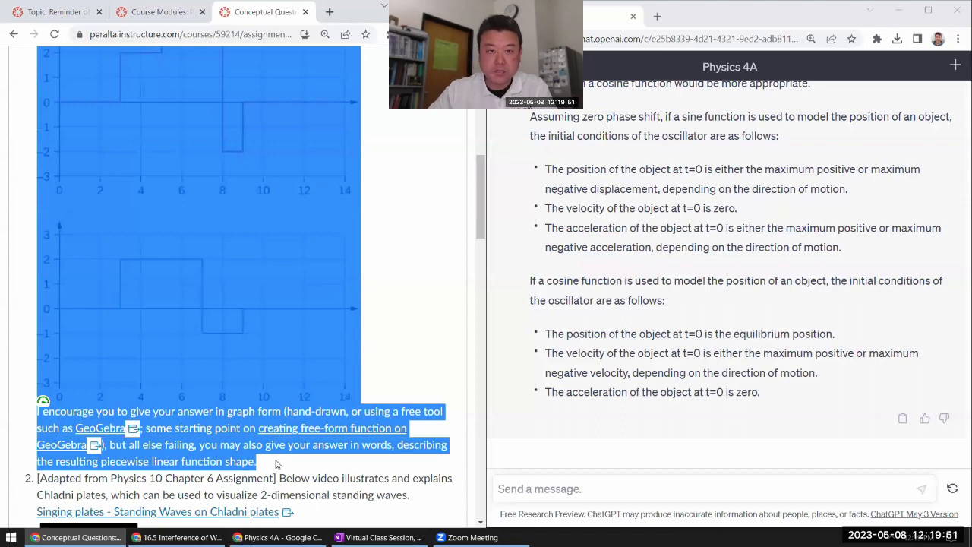
left_click(208, 268)
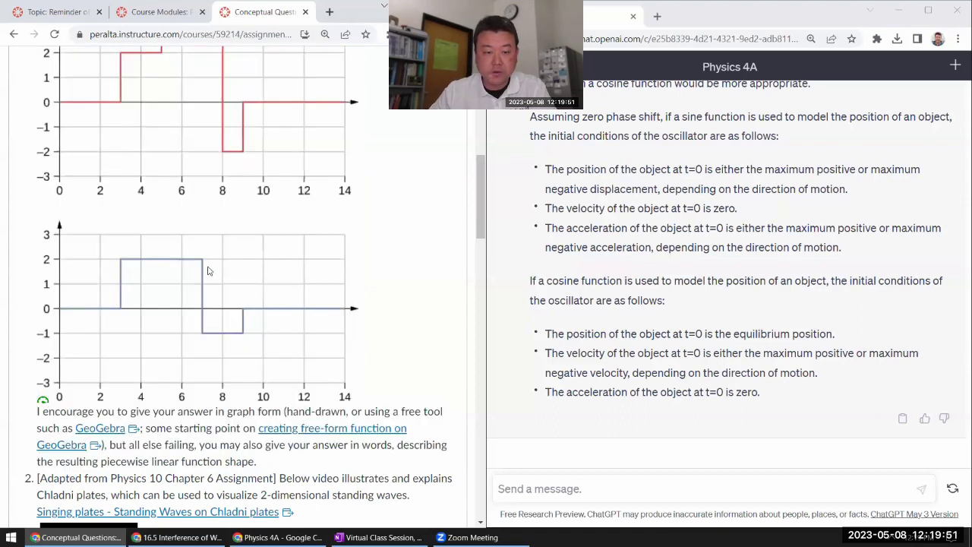
left_click(599, 495)
key("ctrl+v")
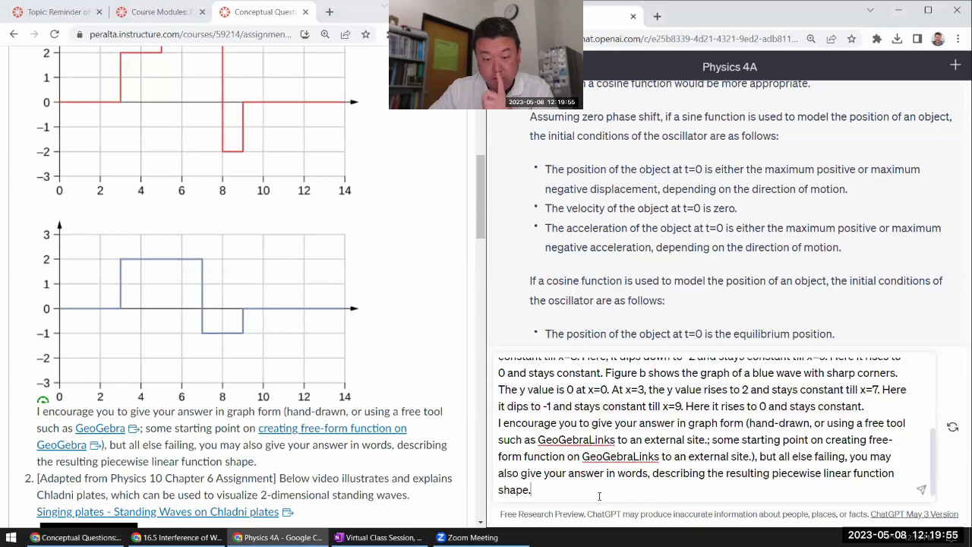
Review the pasted question text, including the descriptions of the red and blue waves and the closing answer instructions
scroll(694, 470, "up", 4)
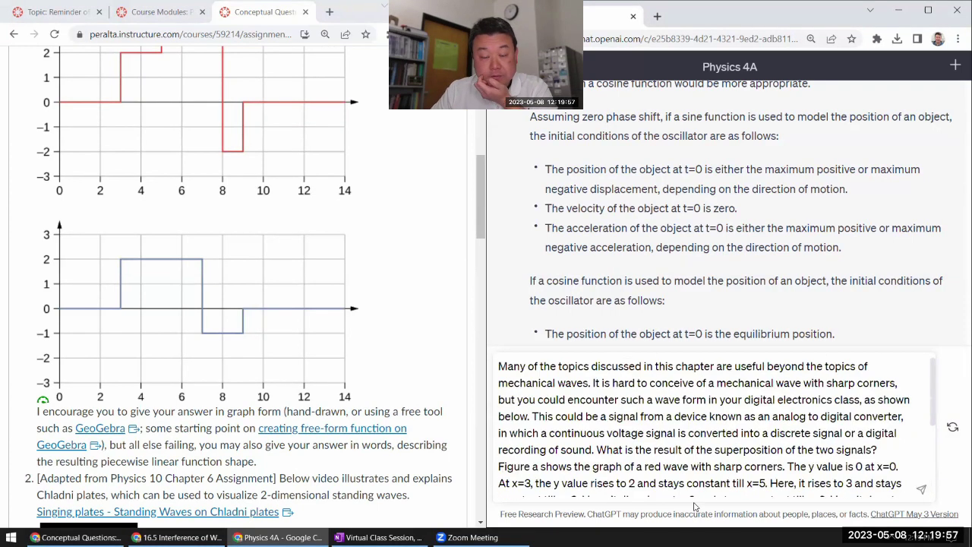
scroll(440, 334, "up", 3)
scroll(441, 334, "down", 5)
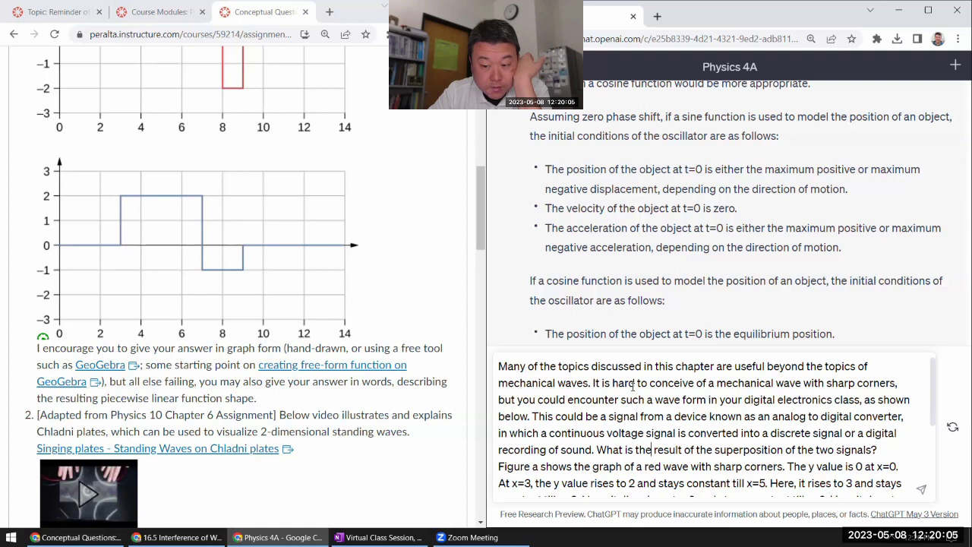
key("Down")
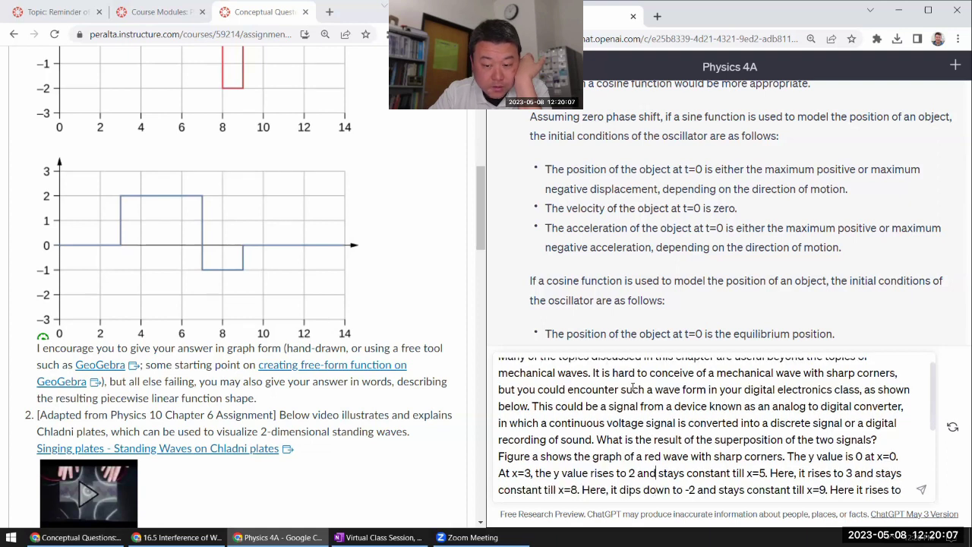
key("Down")
key("Down")
key("Down")
key("Down")
key("Down")
key("Down")
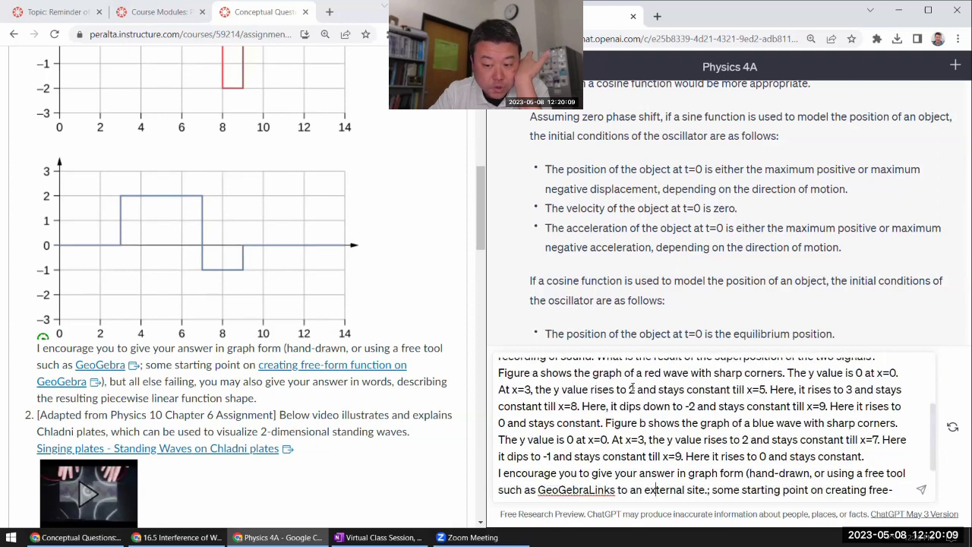
Delete the stray "Links to an external site." after the first GeoGebra mention in the message
key("Up")
key("Up")
key("Down")
key("Down")
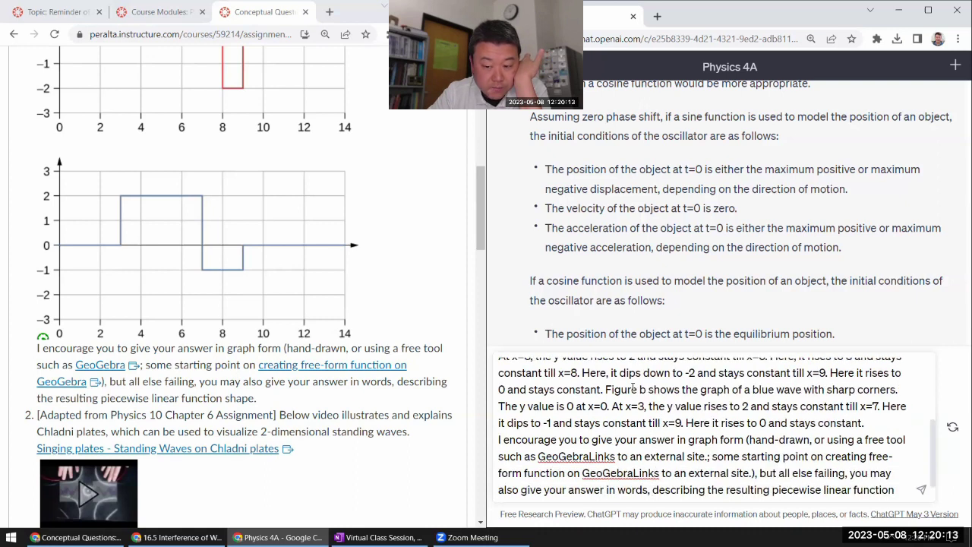
key("Down")
key("Up")
key("Up")
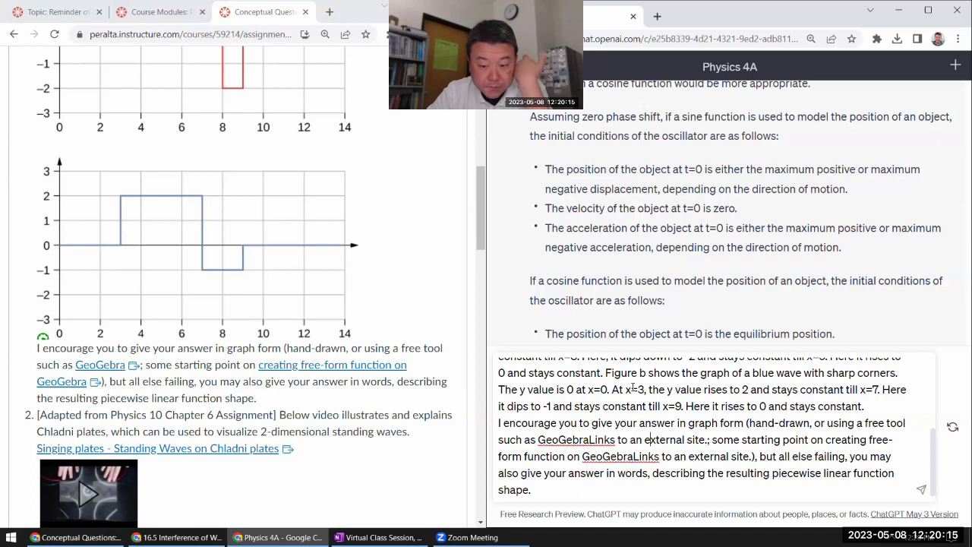
key("shift+Right")
key("shift+Right")
key("shift+Right")
key("shift+Right")
key("shift+Right")
key("shift+Right")
key("shift+Right")
key("shift+Right")
key("shift+Right")
key("shift+Right")
key("shift+Right")
key("shift+Right")
key("shift+Right")
key("shift+Right")
key("shift+Right")
key("shift+Right")
key("shift+Right")
key("shift+Right")
key("shift+Right")
key("shift+Right")
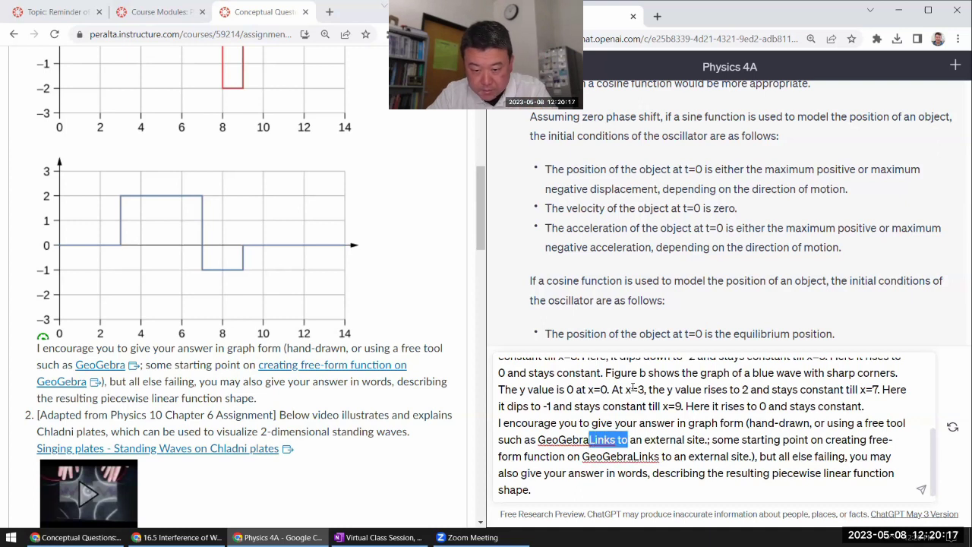
key("shift+Right")
key("shift+Right")
key("shift+Right")
key("BackSpace")
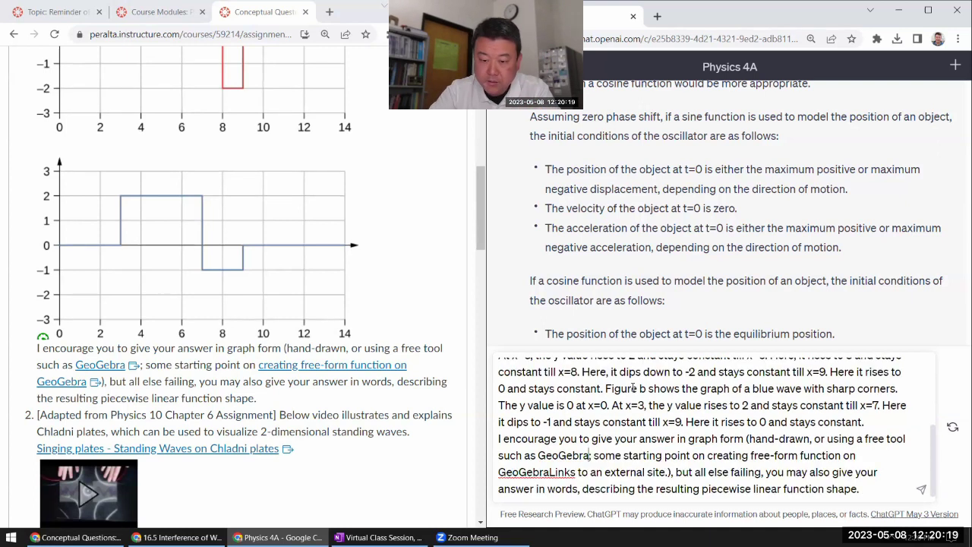
Delete the stray "Links to an external site." after the second GeoGebra mention and send the question to ChatGPT
key("Left")
key("Left")
key("Left")
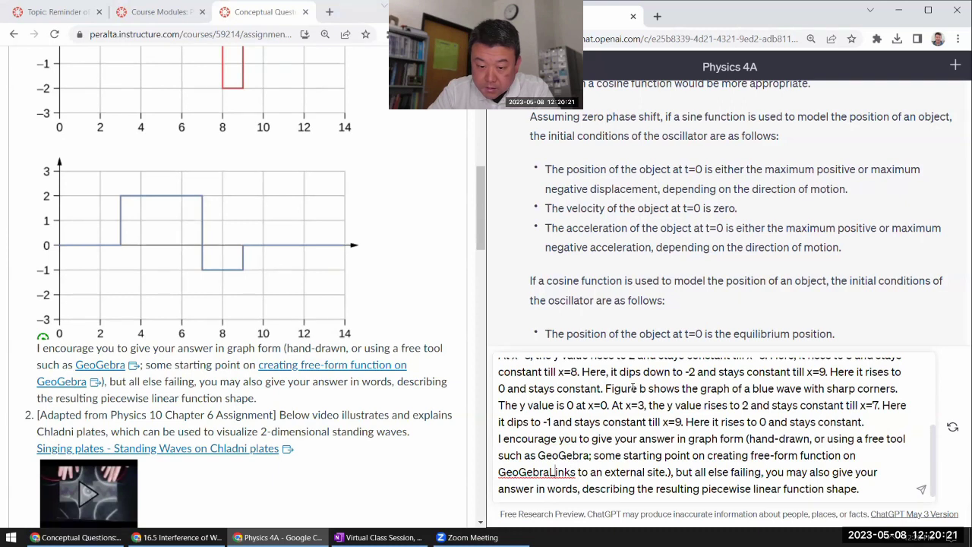
key("shift+Right")
key("shift+Right")
key("shift+Right")
key("shift+Right")
key("shift+Right")
key("shift+Right")
key("shift+Right")
key("shift+Right")
key("shift+Right")
key("shift+Right")
key("shift+Right")
key("shift+Right")
key("shift+Right")
key("shift+Right")
key("shift+Right")
key("shift+Right")
key("shift+Right")
key("shift+Right")
key("shift+Right")
key("shift+Right")
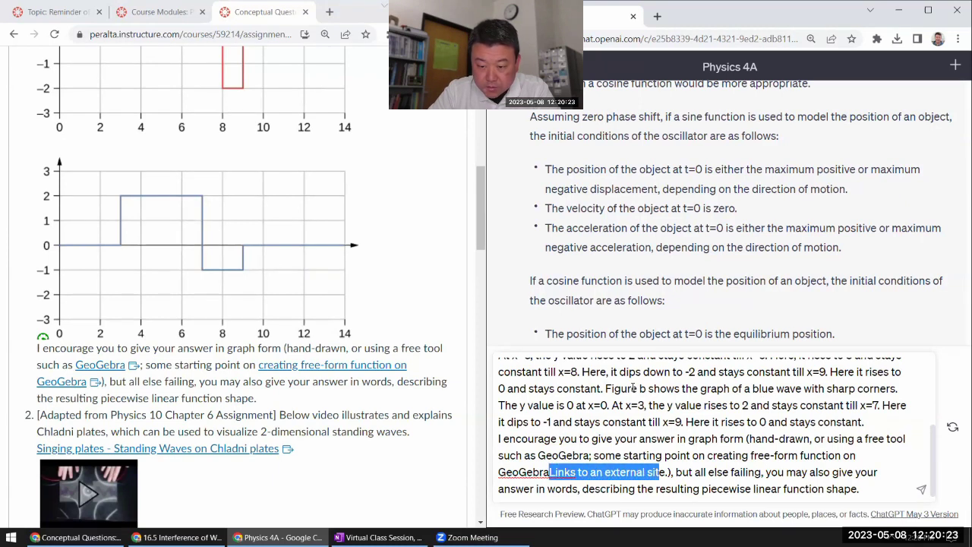
key("shift+Right")
key("shift+Right")
key("BackSpace")
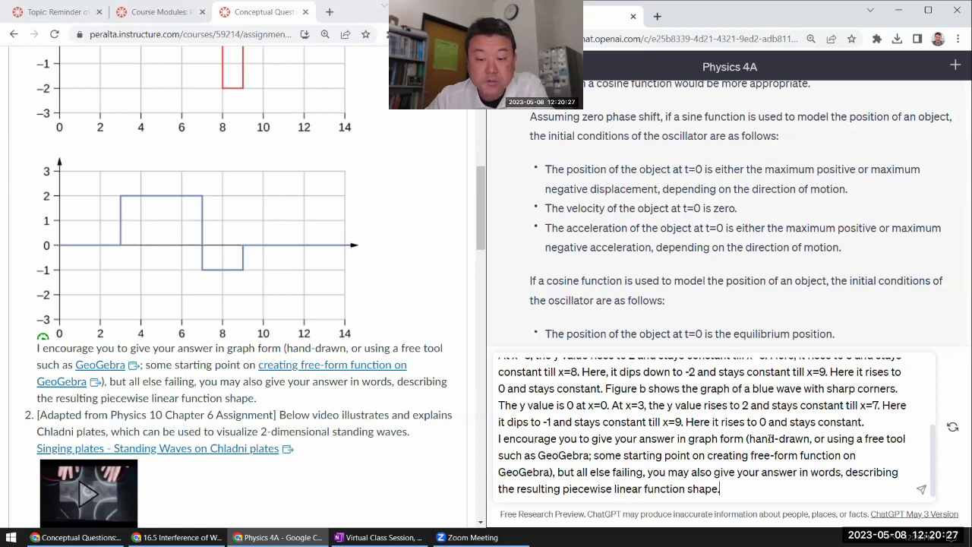
left_click(919, 494)
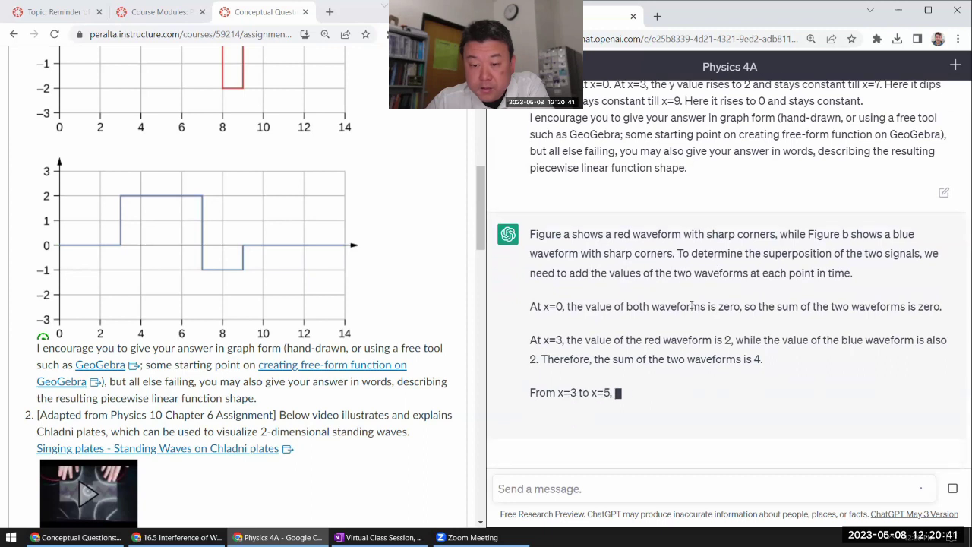
Compare the reply's waveform sums and piecewise function description with the two assignment graphs, and inspect its embedded graph image
scroll(131, 346, "up", 2)
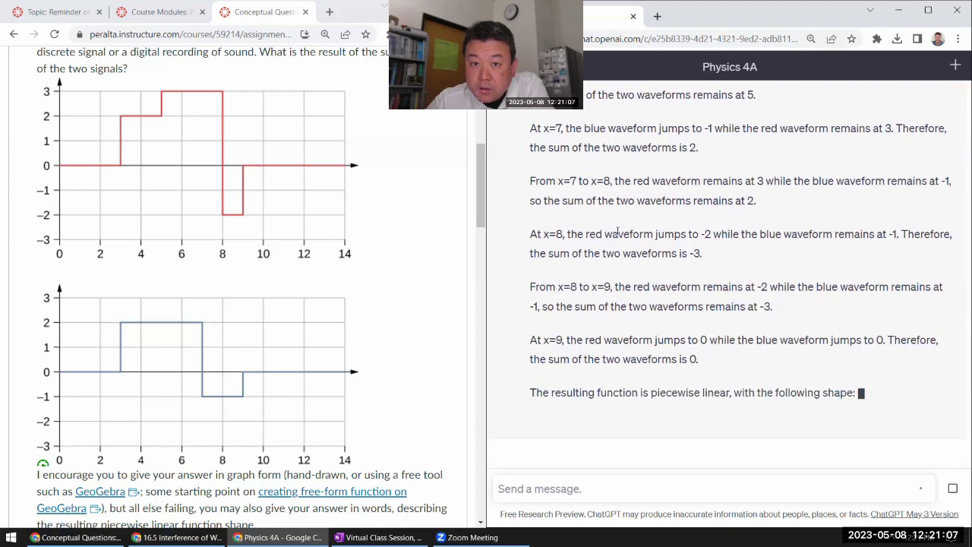
scroll(608, 259, "up", 3)
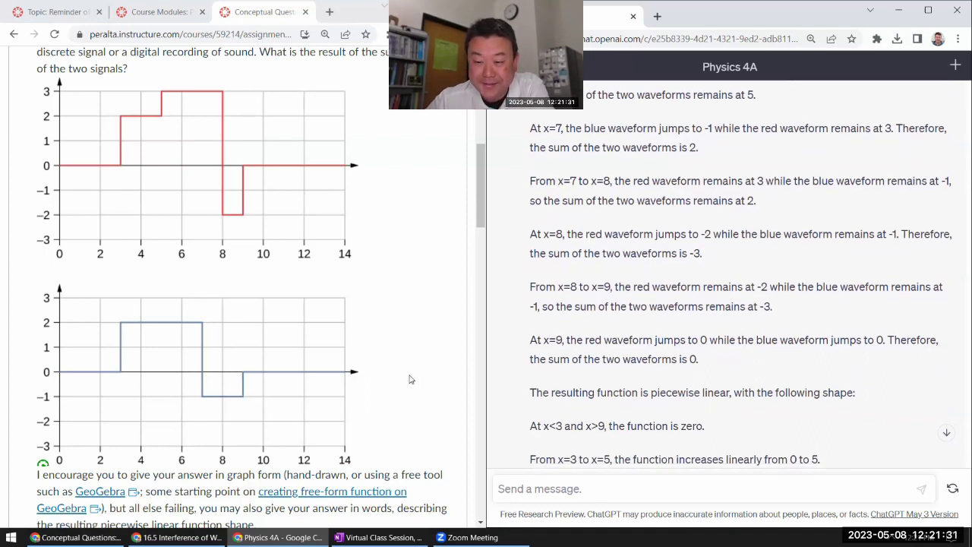
scroll(680, 354, "down", 2)
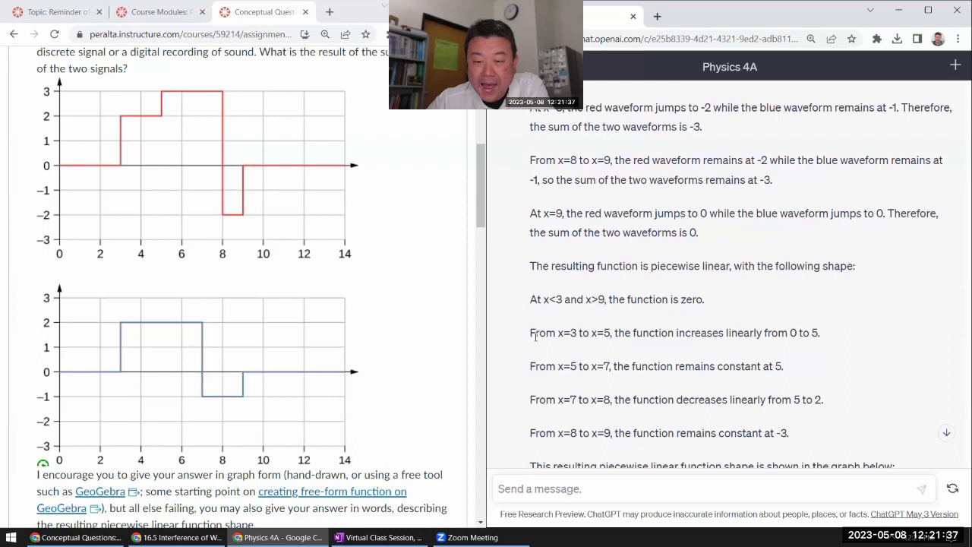
left_click_drag(535, 336, 828, 338)
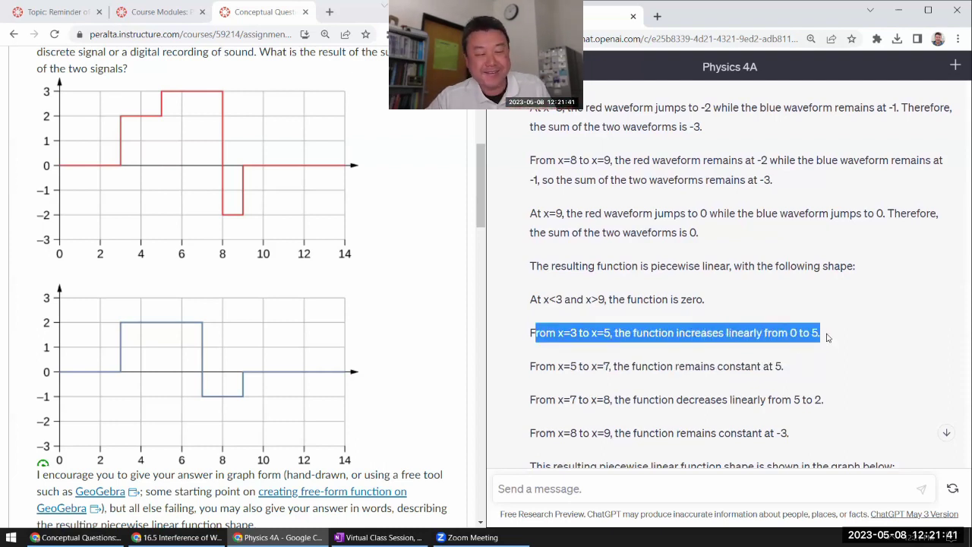
left_click(817, 346)
scroll(688, 330, "up", 3)
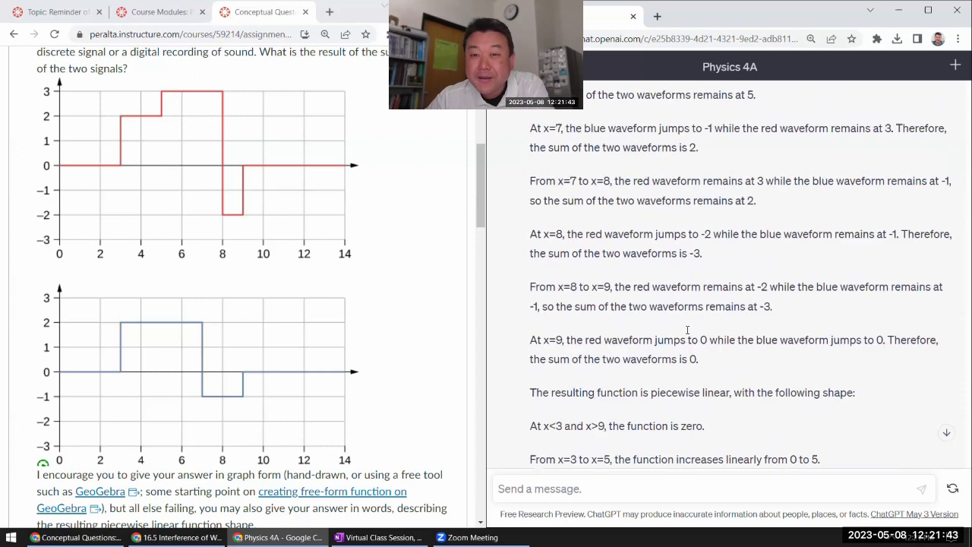
scroll(549, 259, "down", 4)
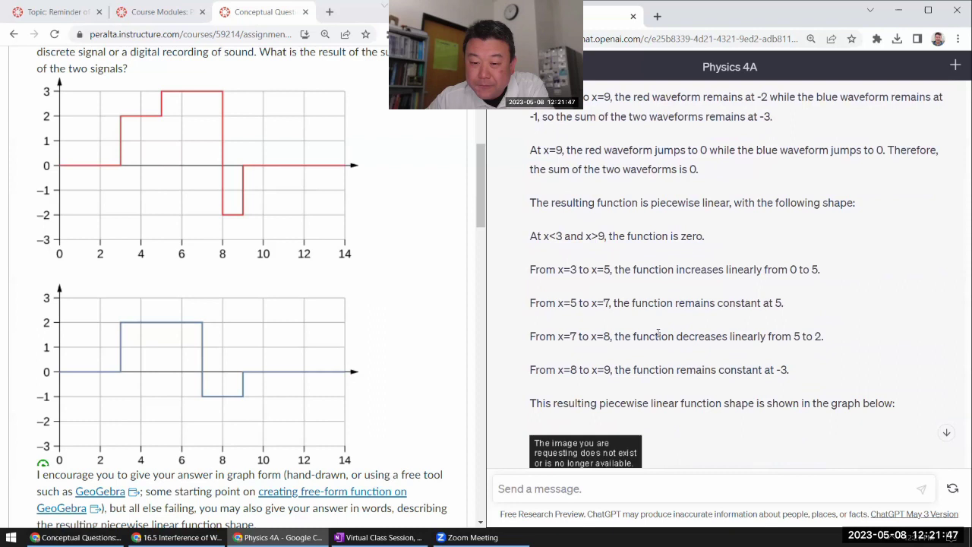
left_click_drag(658, 335, 828, 338)
scroll(759, 327, "down", 2)
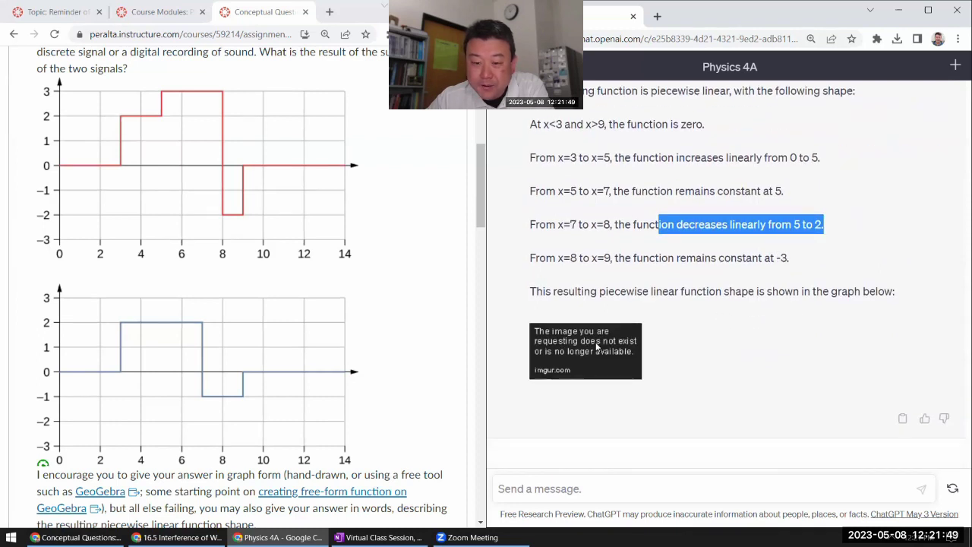
left_click(693, 292)
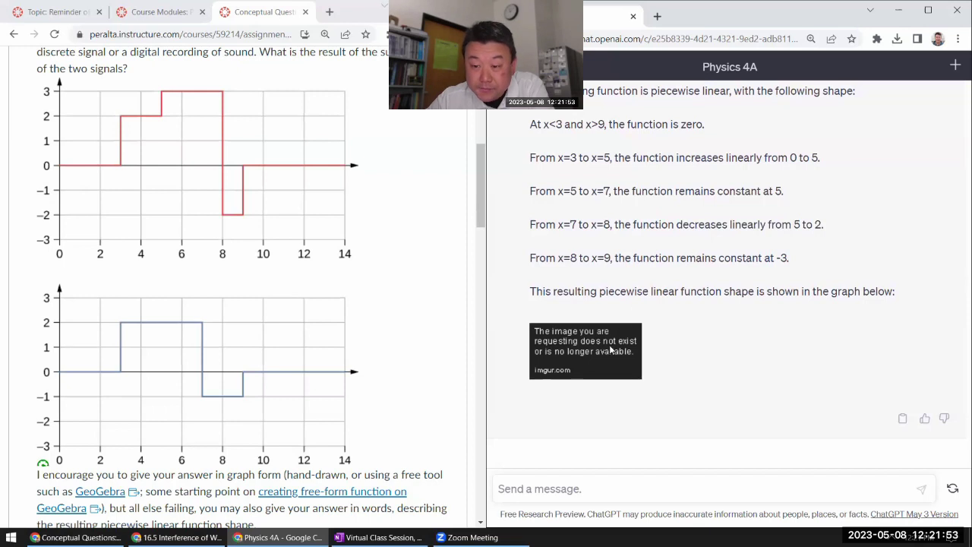
left_click_drag(651, 364, 577, 354)
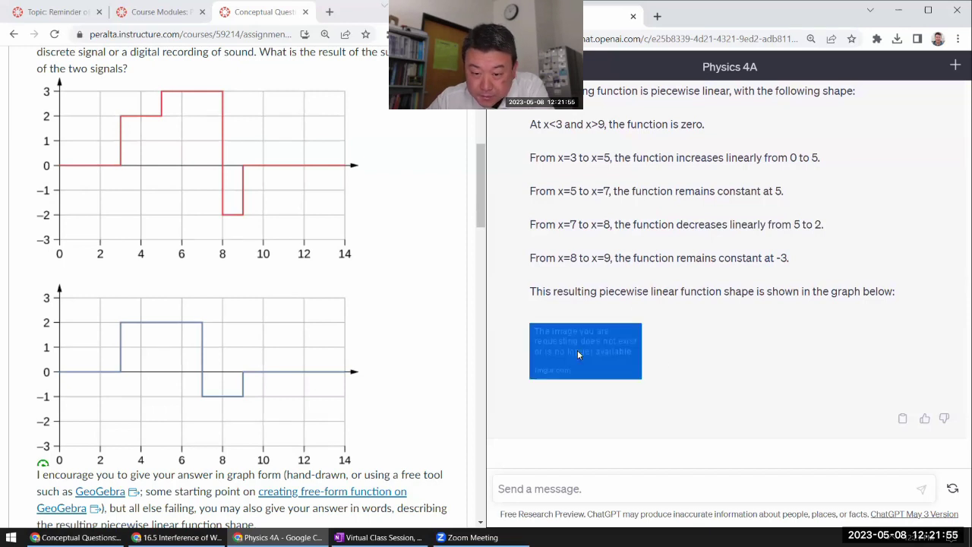
left_click_drag(538, 296, 736, 360)
left_click(736, 360)
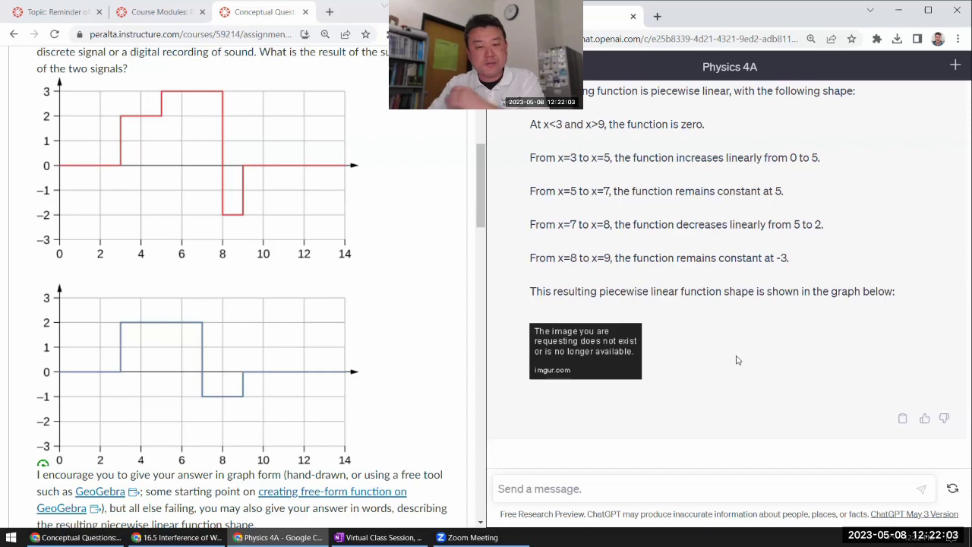
Copy question 2's introduction and video title about Chladni plates from the assignment into ChatGPT and send it
scroll(383, 320, "down", 3)
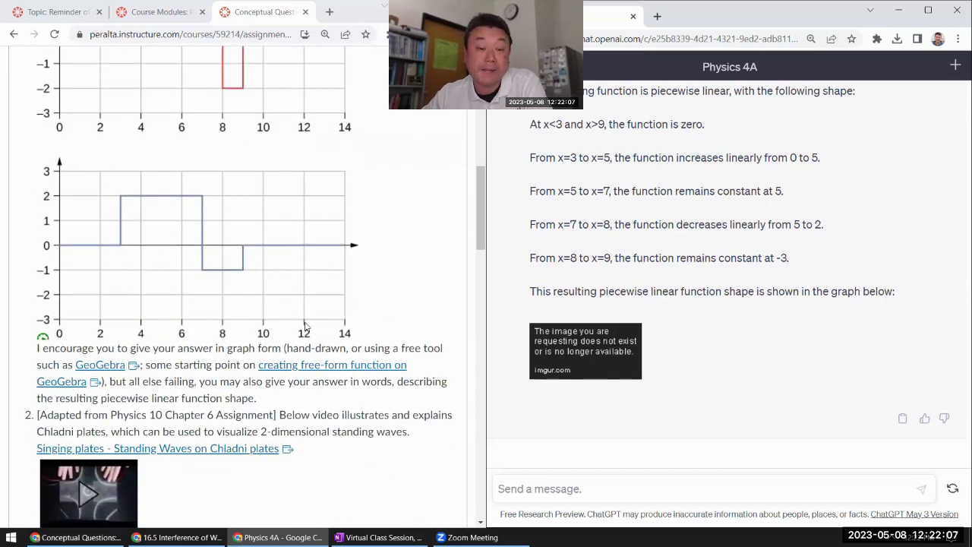
scroll(308, 328, "down", 4)
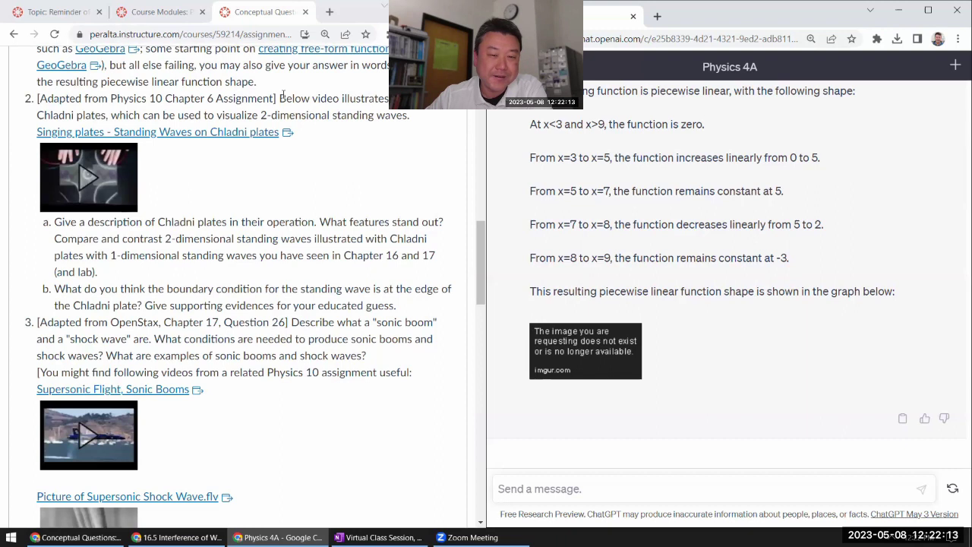
left_click_drag(281, 98, 291, 131)
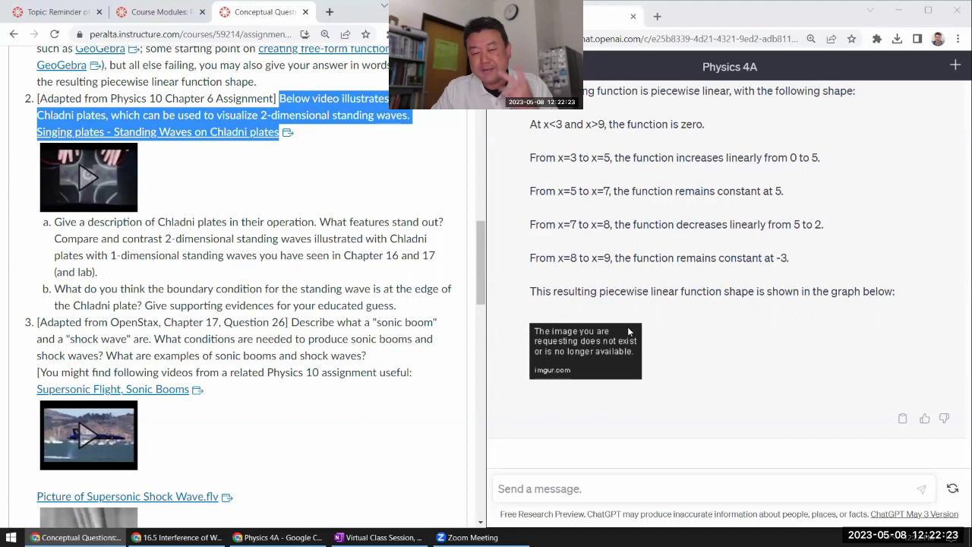
left_click(564, 492)
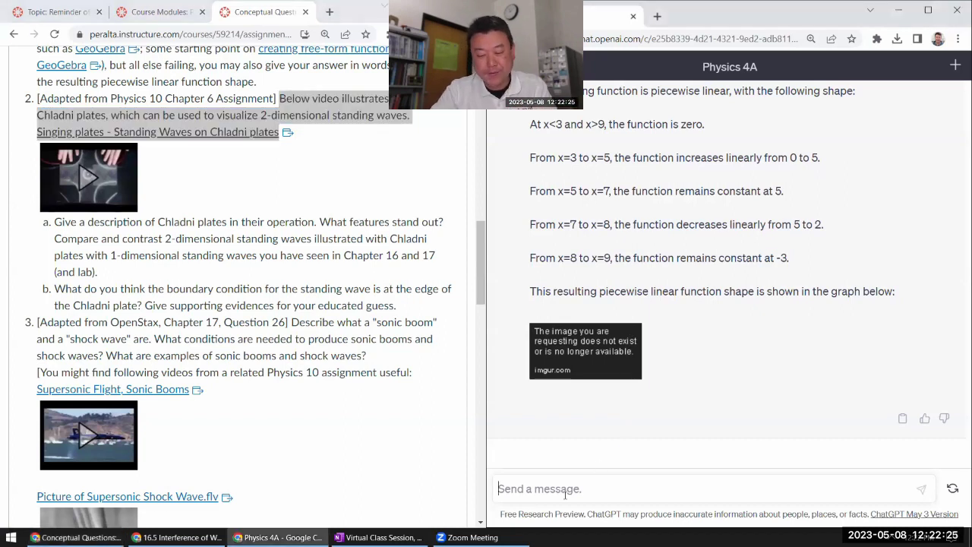
type("Below video illustrates and explains Chladni plates, which can be used to visualize 2-dimensional standing waves. Singing plates - Standing Waves on Chladni plates")
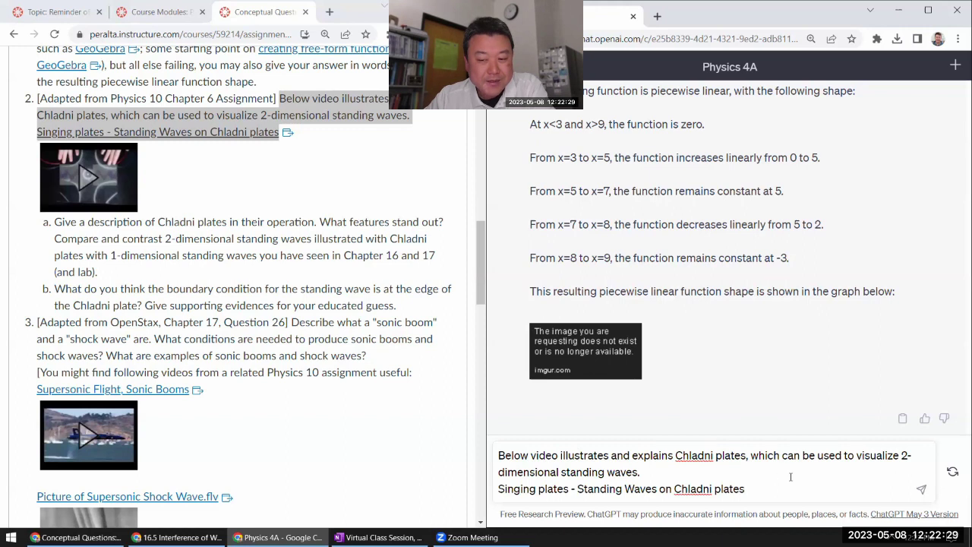
left_click(921, 489)
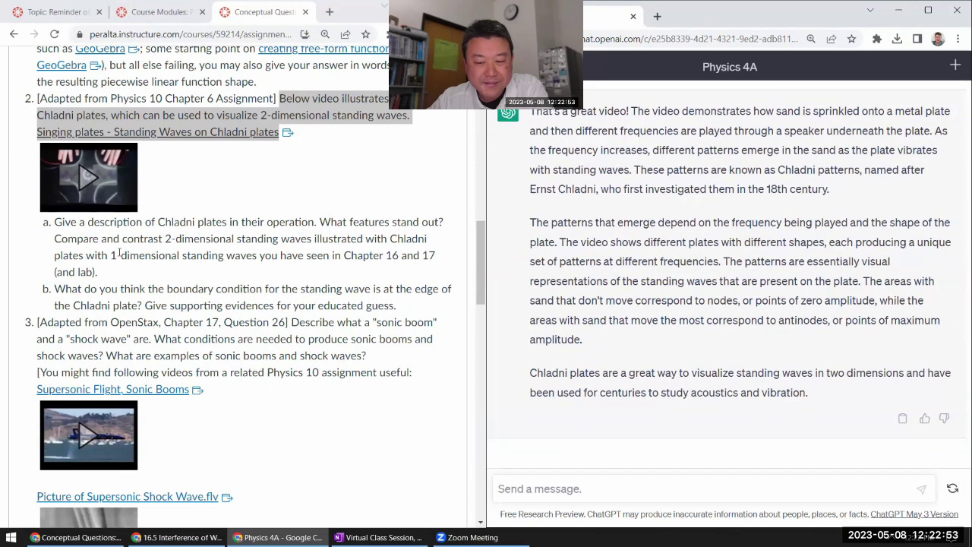
Copy question 2 part (a) on describing and comparing Chladni plates into ChatGPT, prefixed with "(a)", send it and read the reply
left_click_drag(54, 222, 126, 272)
key("ctrl+c")
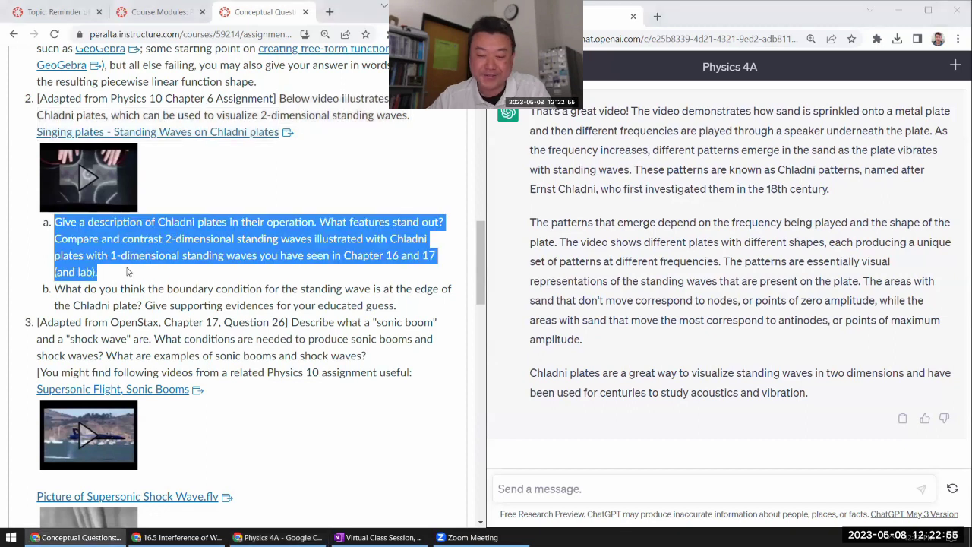
left_click(563, 488)
type("(a")
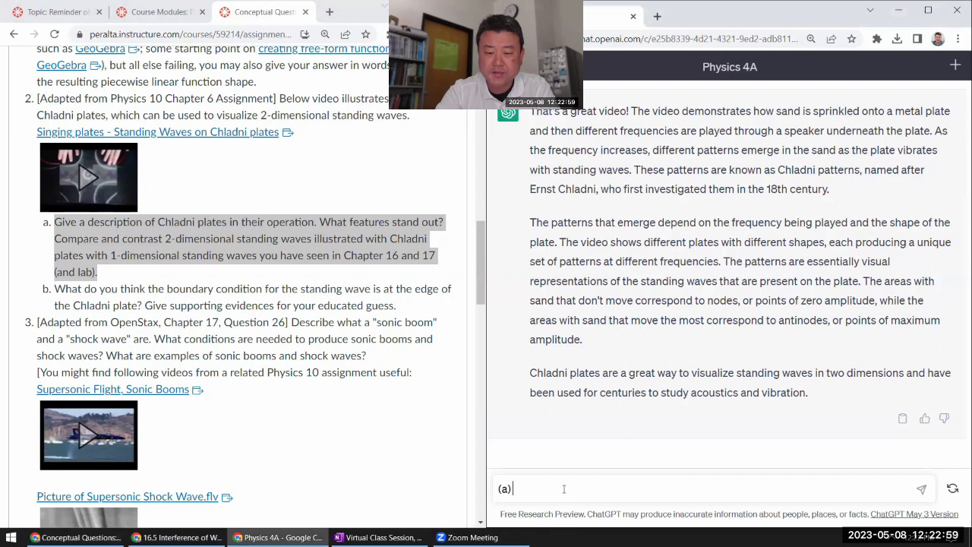
key("ctrl+v")
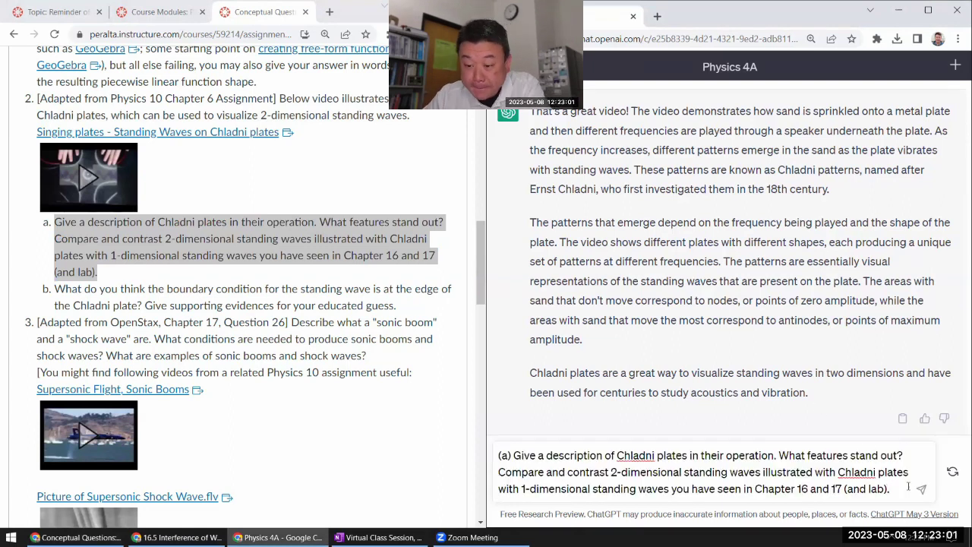
left_click(922, 490)
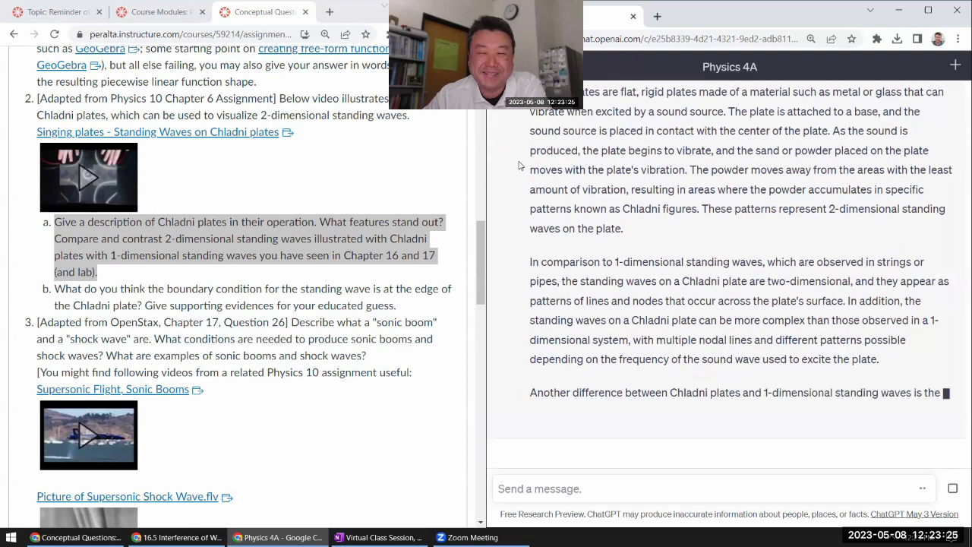
scroll(680, 281, "up", 2)
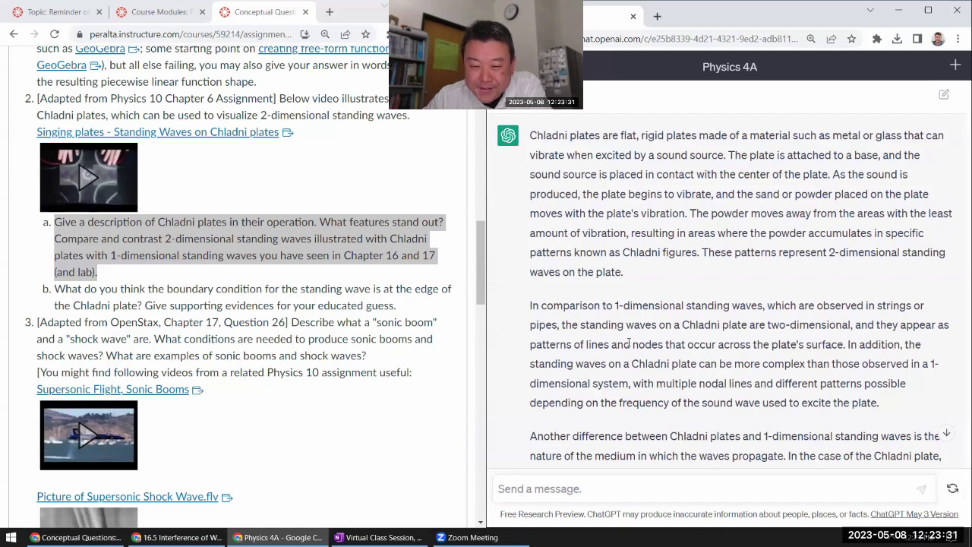
scroll(666, 338, "down", 3)
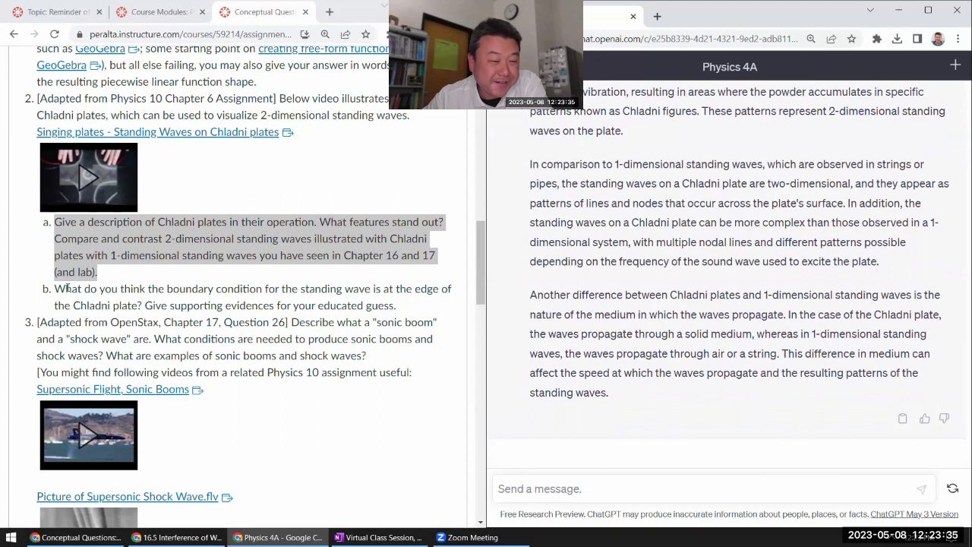
Copy question 2 part (b) on the boundary condition at the Chladni plate's edge into ChatGPT, prefixed with "(b)", and send it
left_click_drag(49, 295, 426, 304)
key("ctrl+c")
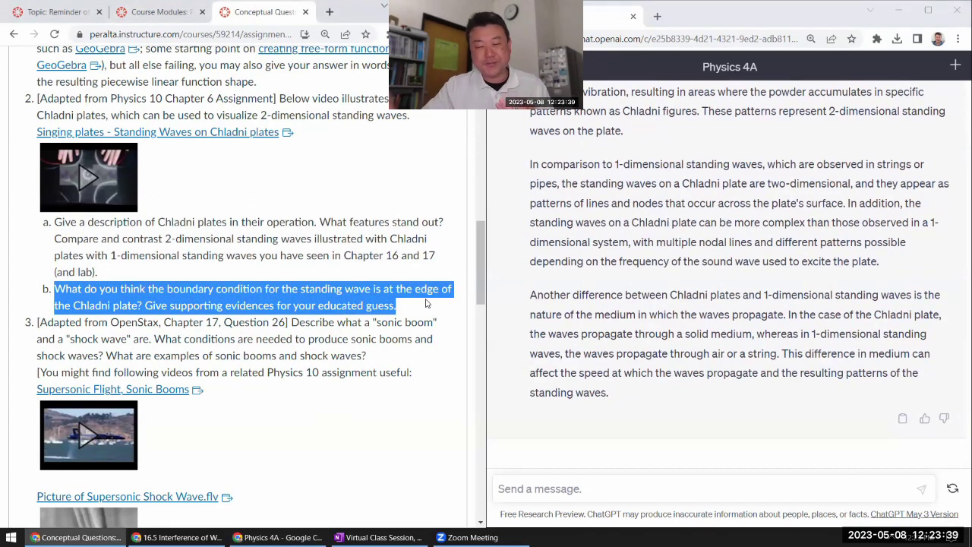
left_click(576, 492)
type("(b)")
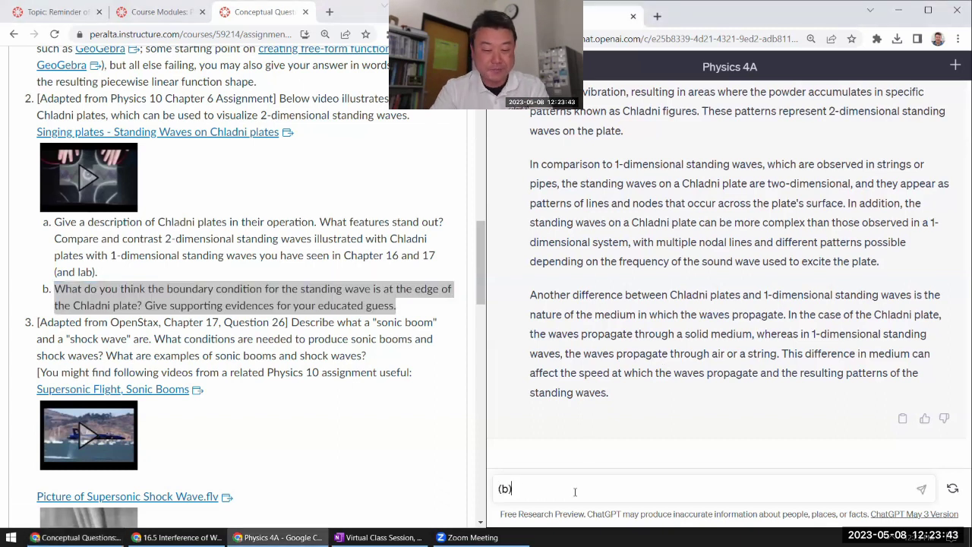
key("ctrl+v")
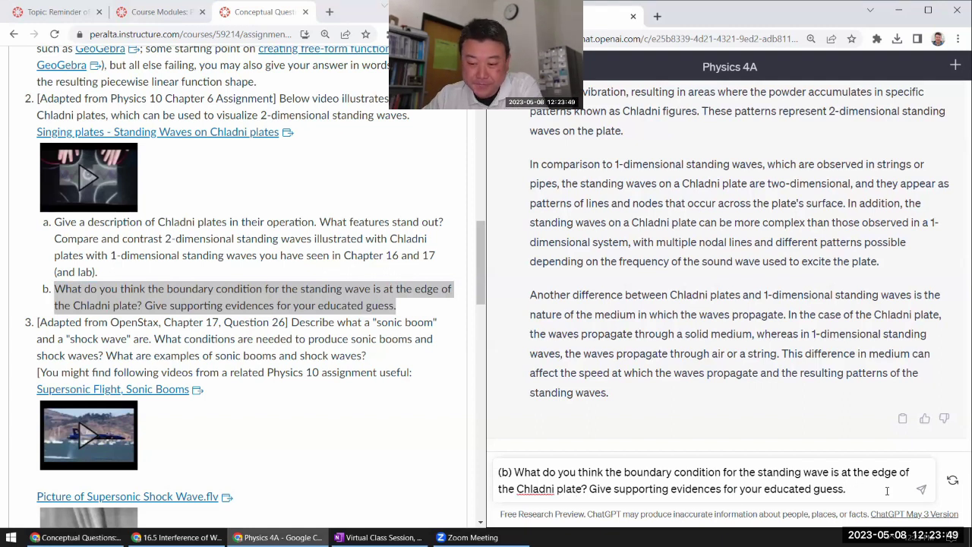
left_click(922, 491)
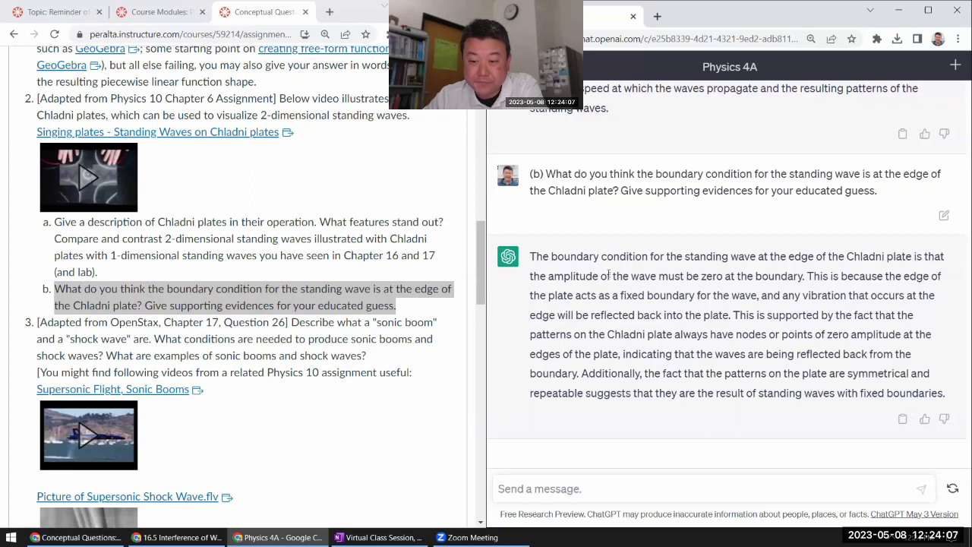
Examine the reply's opening statement on the boundary condition and its "fixed boundary" reasoning
left_click_drag(530, 257, 805, 276)
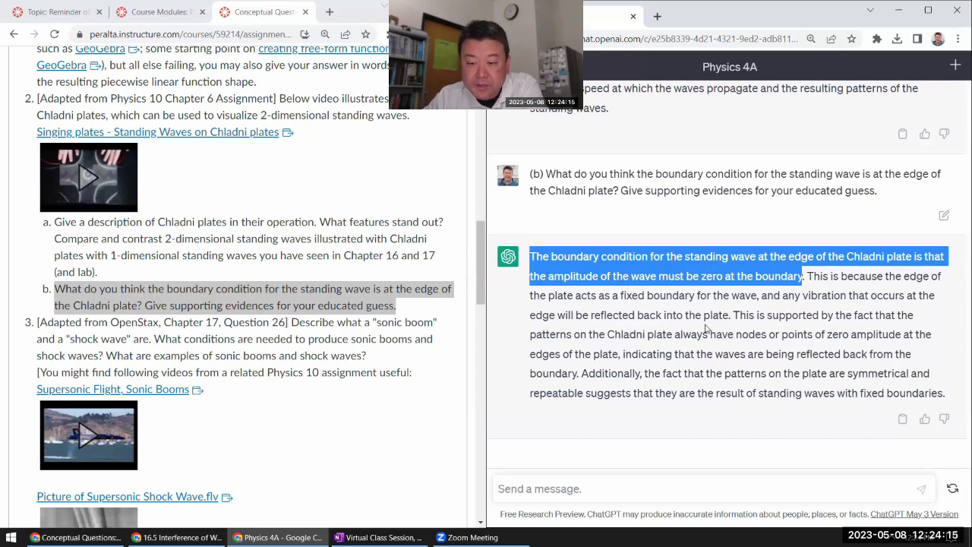
left_click(728, 399)
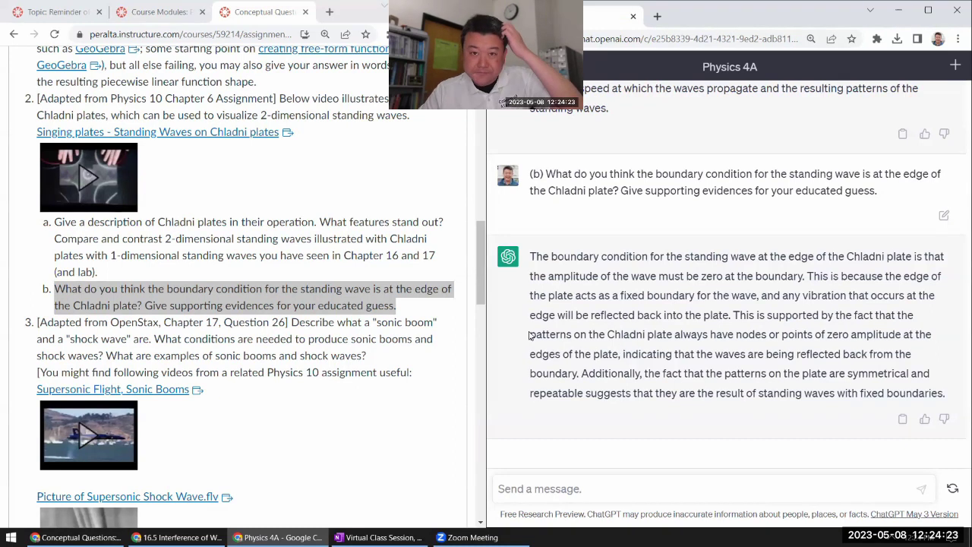
left_click_drag(626, 291, 696, 298)
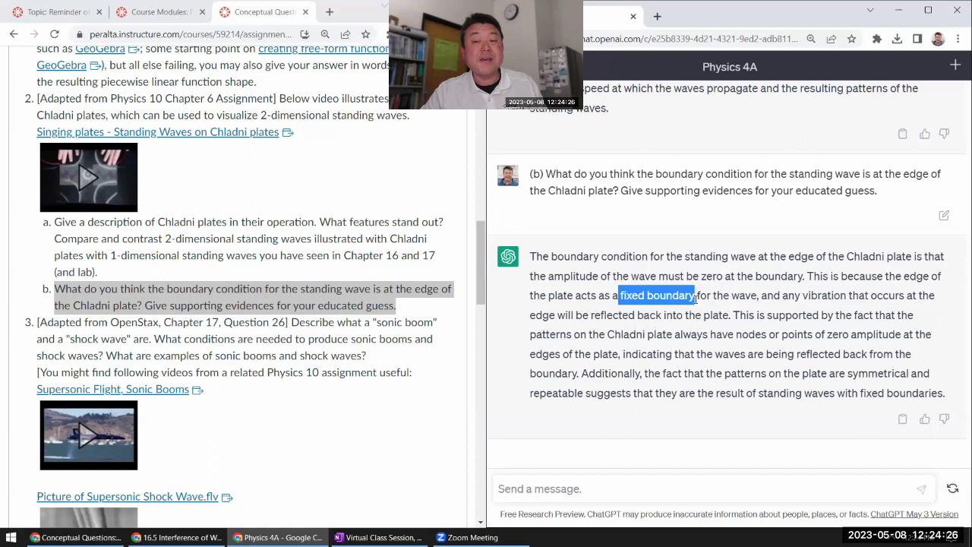
Open the embedded Singing plates video under question 2, pause it and minimize it again
left_click(88, 206)
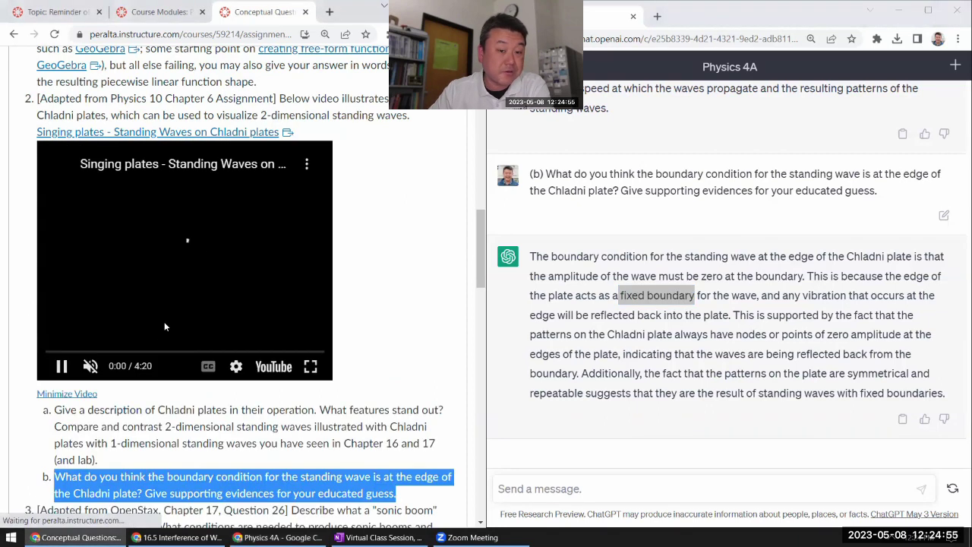
left_click(61, 366)
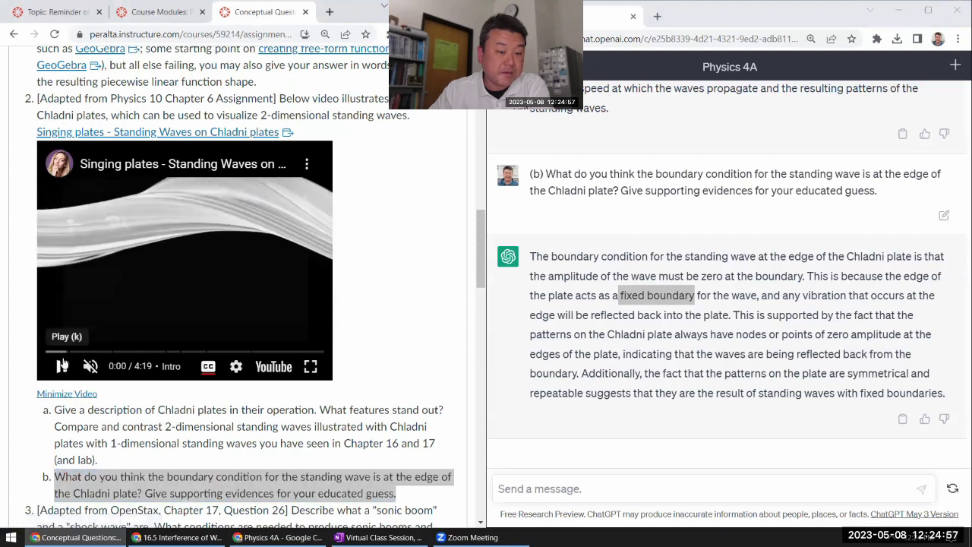
left_click(72, 393)
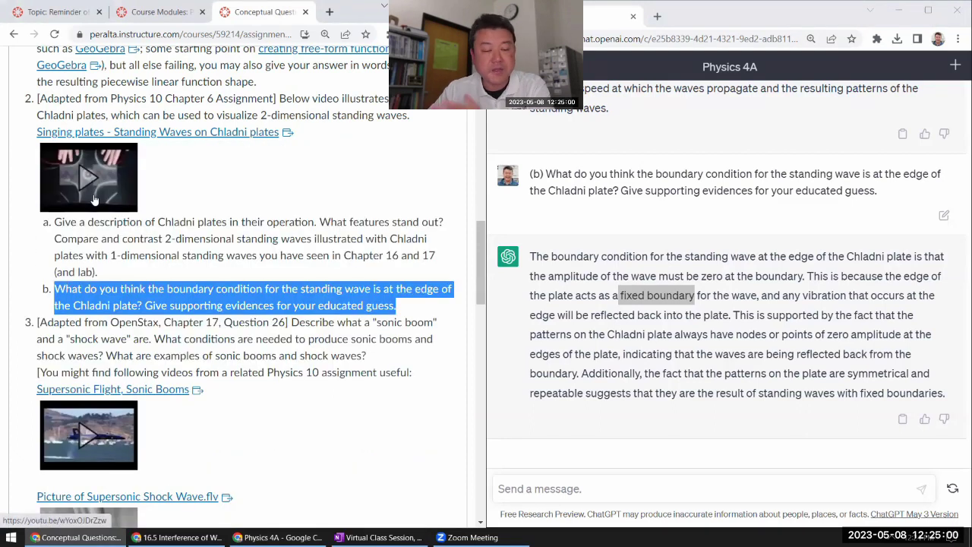
left_click(327, 289)
Copy question 3's text about sonic booms and shock waves from the assignment into ChatGPT and send it
scroll(254, 190, "down", 3)
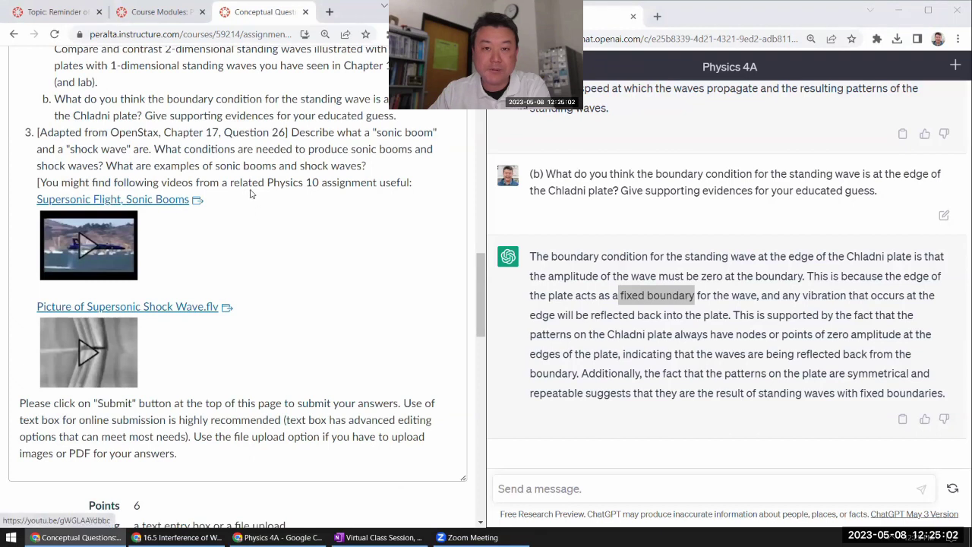
left_click(659, 312)
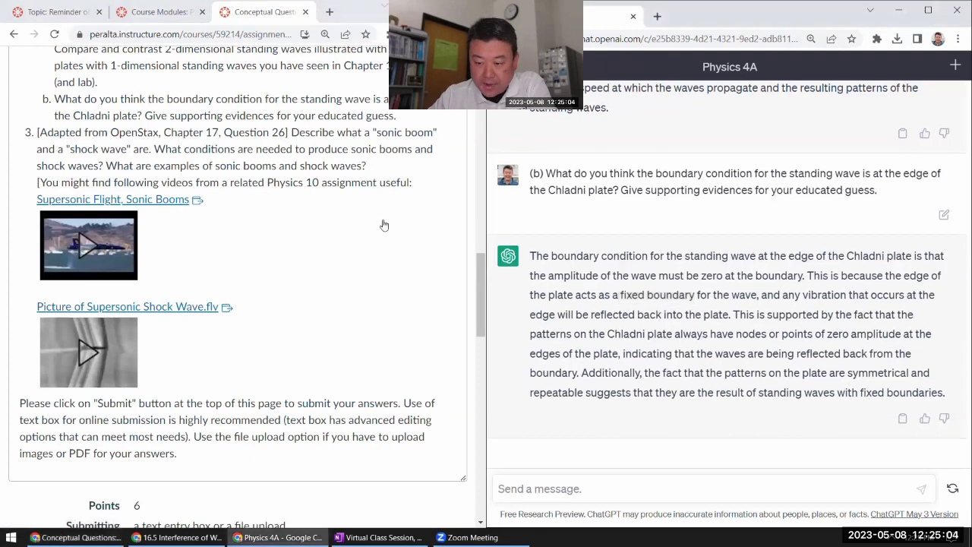
left_click_drag(292, 132, 386, 165)
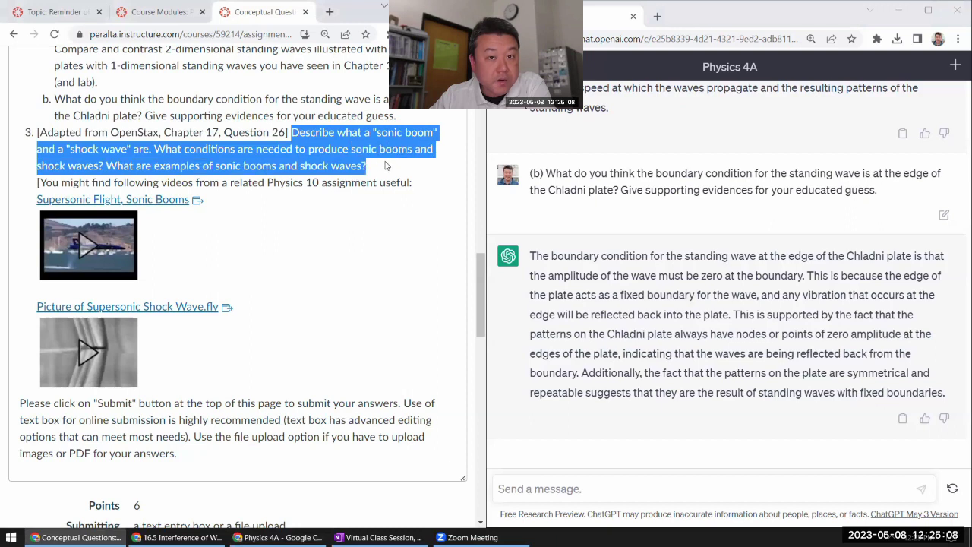
right_click(324, 134)
left_click(339, 145)
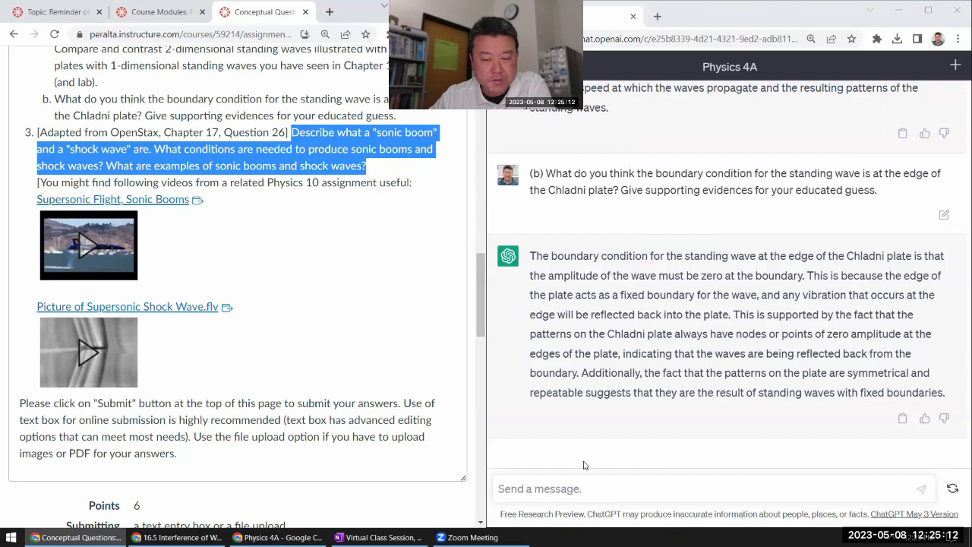
left_click(566, 490)
key("ctrl+v")
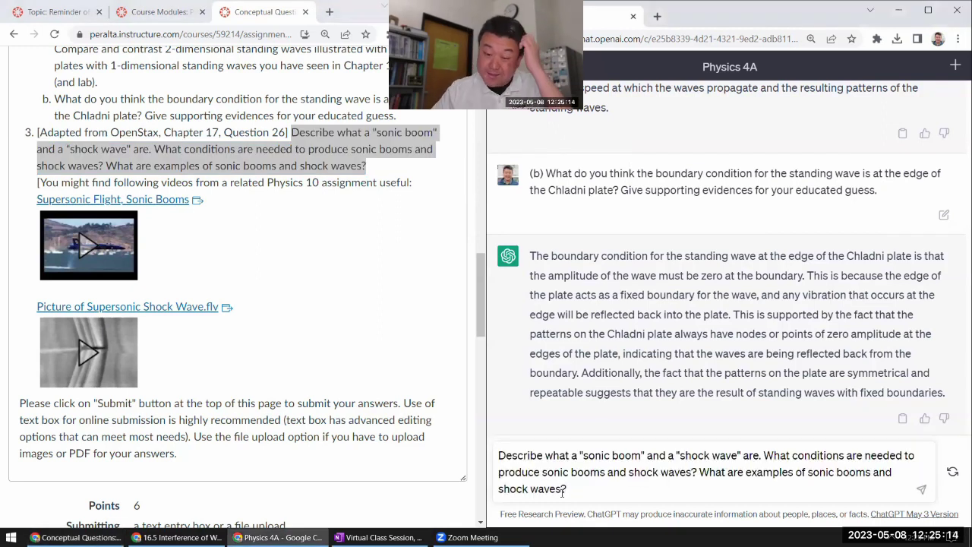
left_click(921, 492)
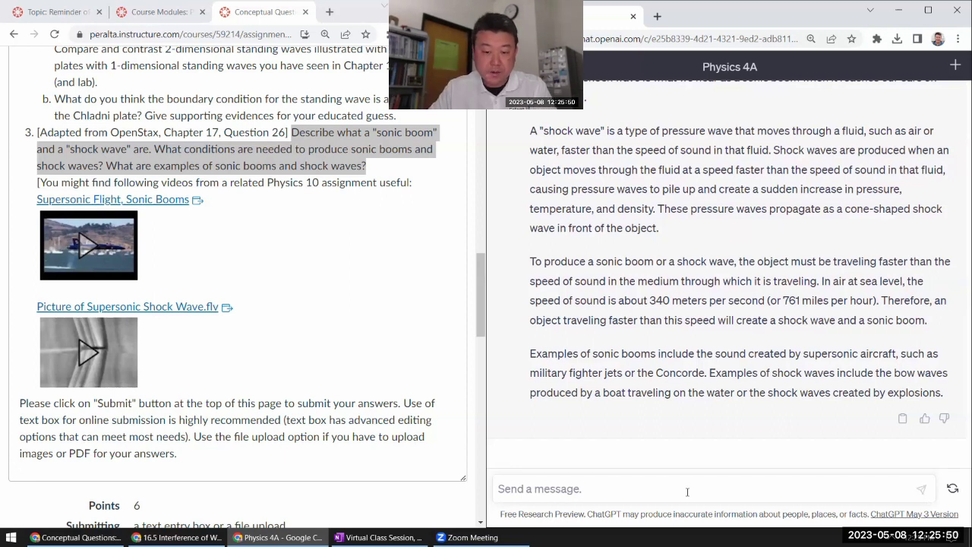
Ask ChatGPT "Is Cerenkov radiation a type of shock wave?" and check how the reply uses the speed of sound
type("Is C")
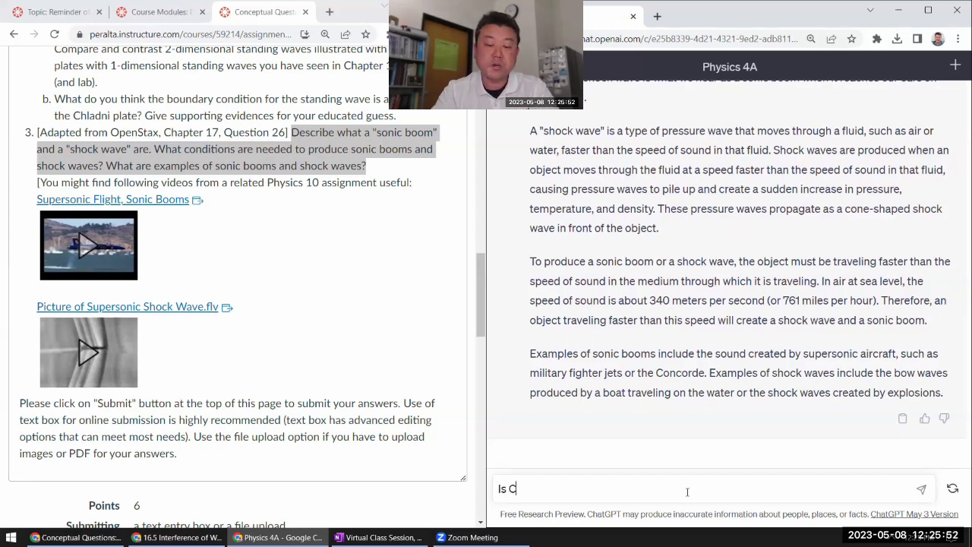
type("erenkov rad")
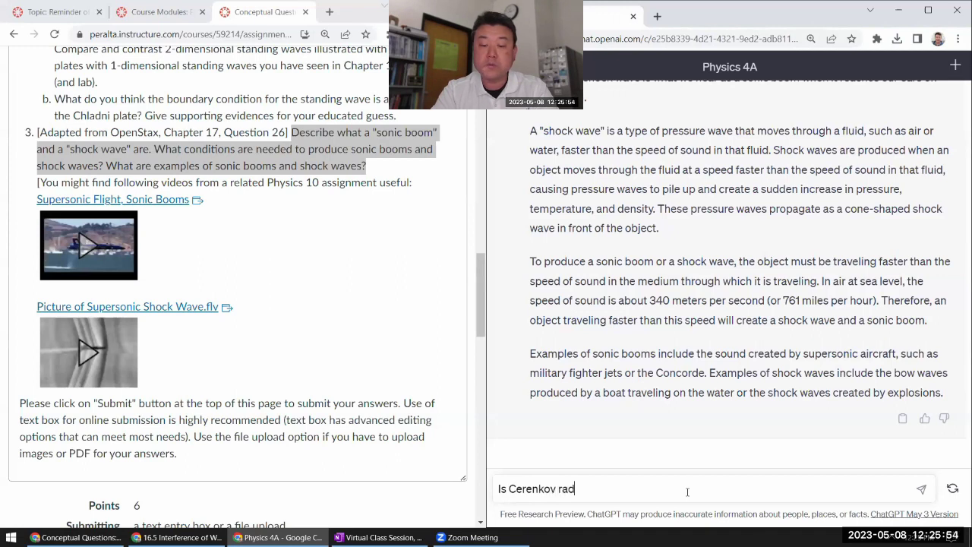
type("iation a type of")
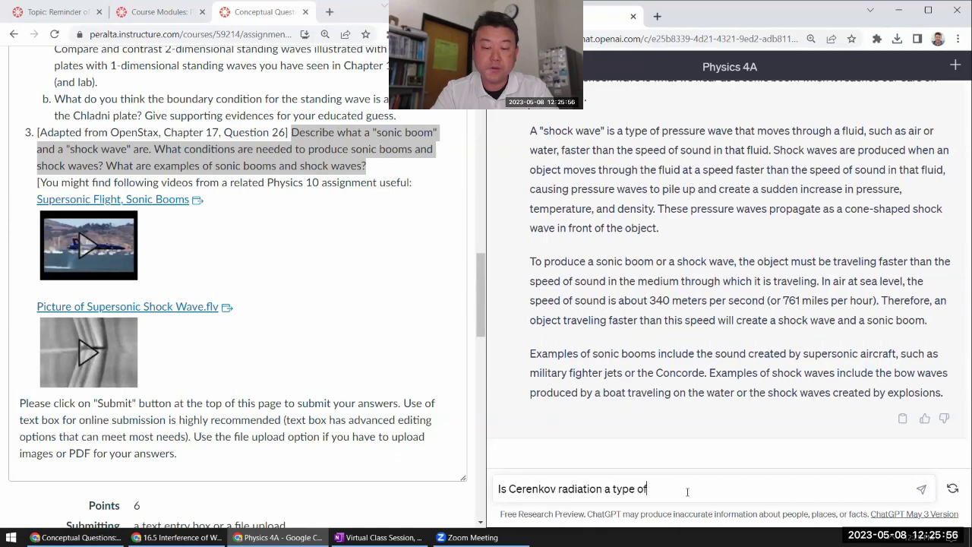
type(" shock wave?")
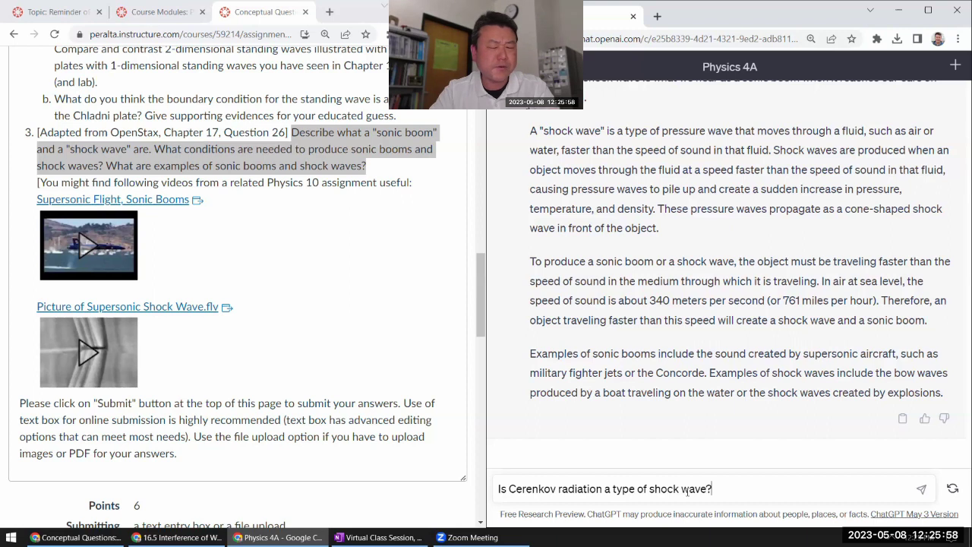
left_click(926, 499)
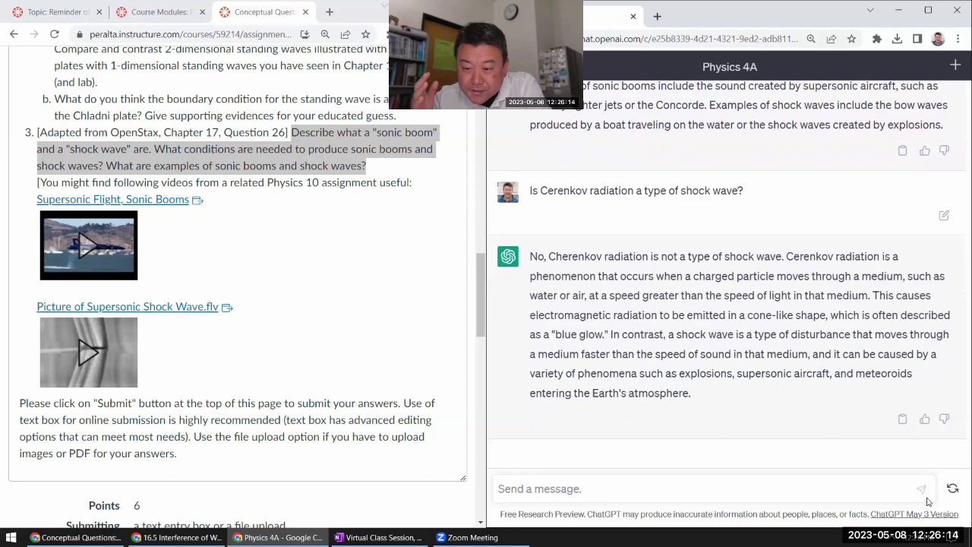
left_click_drag(656, 354, 757, 349)
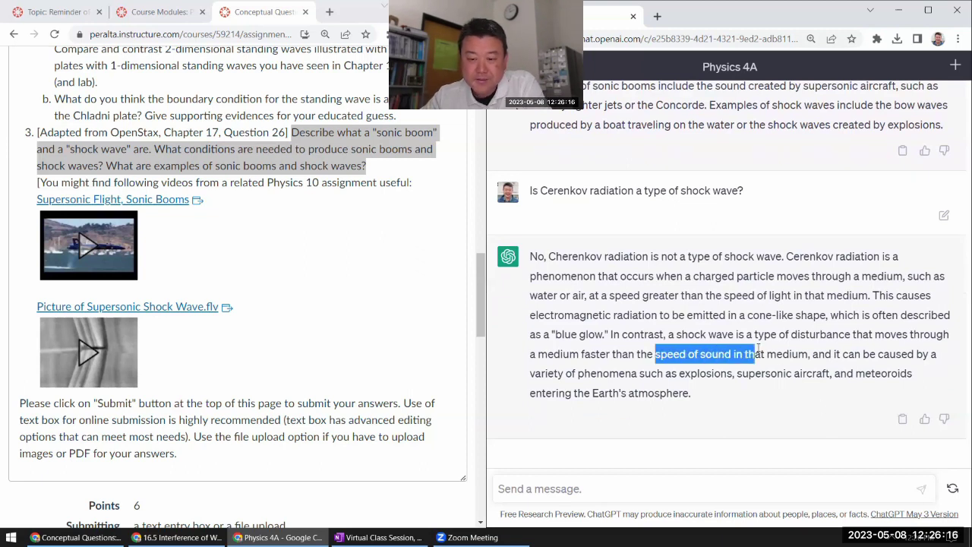
left_click(764, 352)
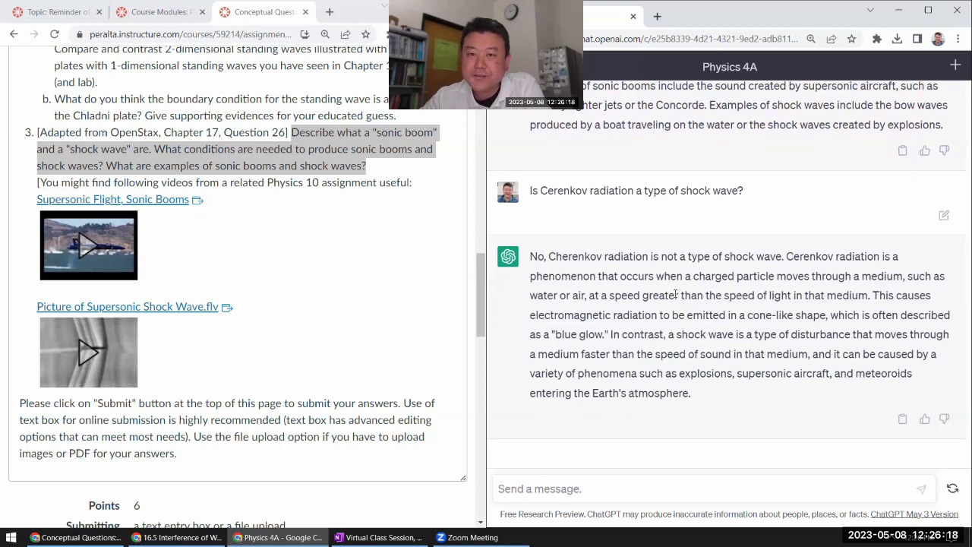
Search Google in a new tab for the copied Cerenkov radiation question and read the featured snippet
left_click_drag(529, 191, 756, 195)
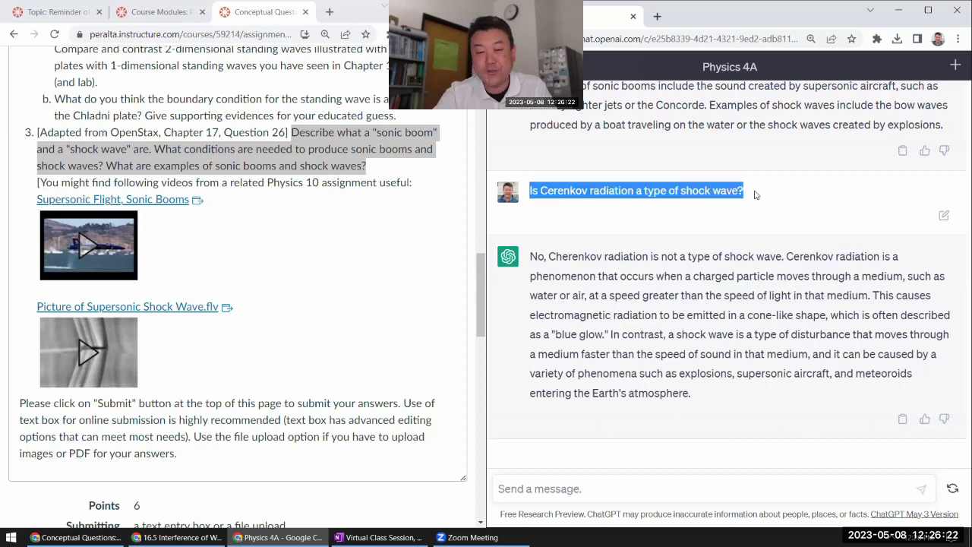
key("ctrl+c")
key("ctrl+t")
key("ctrl+v")
key("Return")
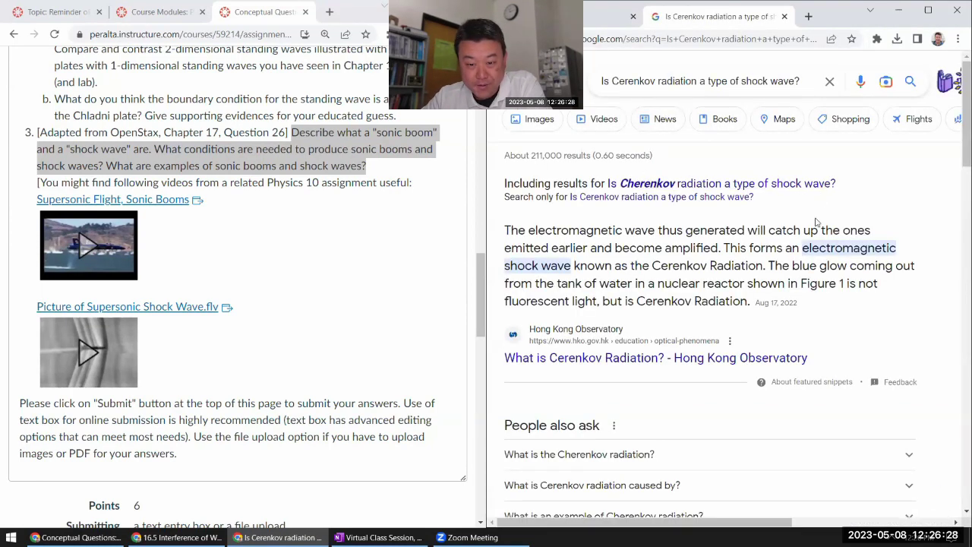
left_click_drag(735, 249, 782, 266)
left_click(783, 266)
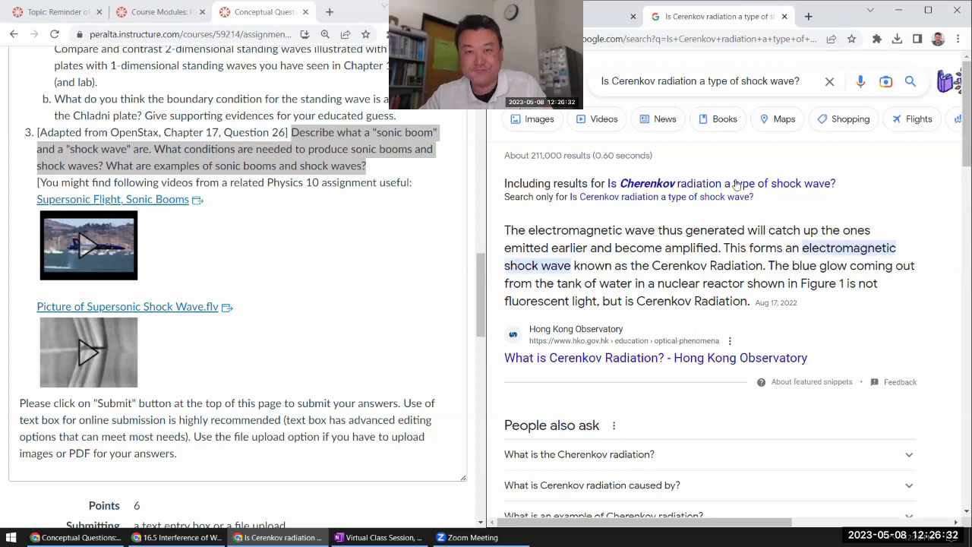
Compare ChatGPT's answer on Cerenkov radiation with the Google search result
left_click(589, 17)
left_click(691, 293)
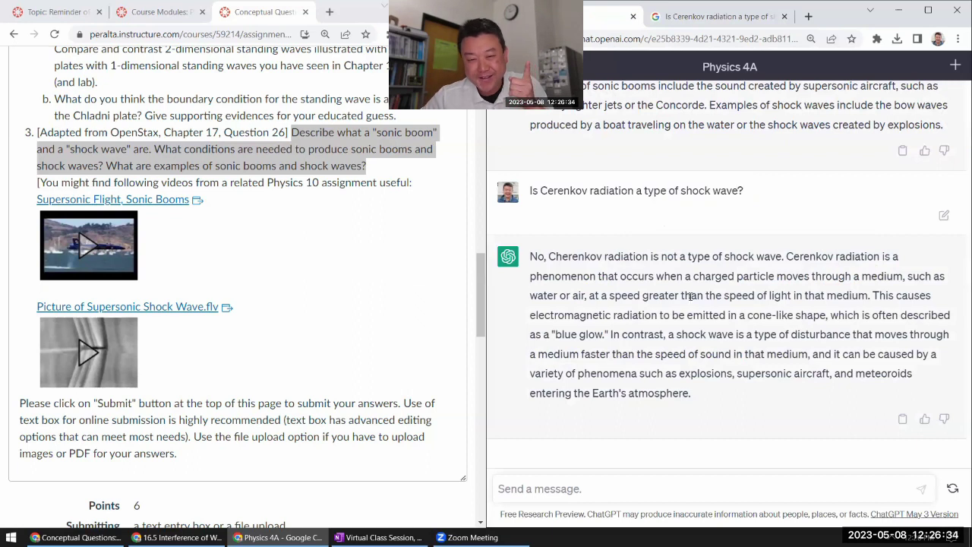
left_click(716, 16)
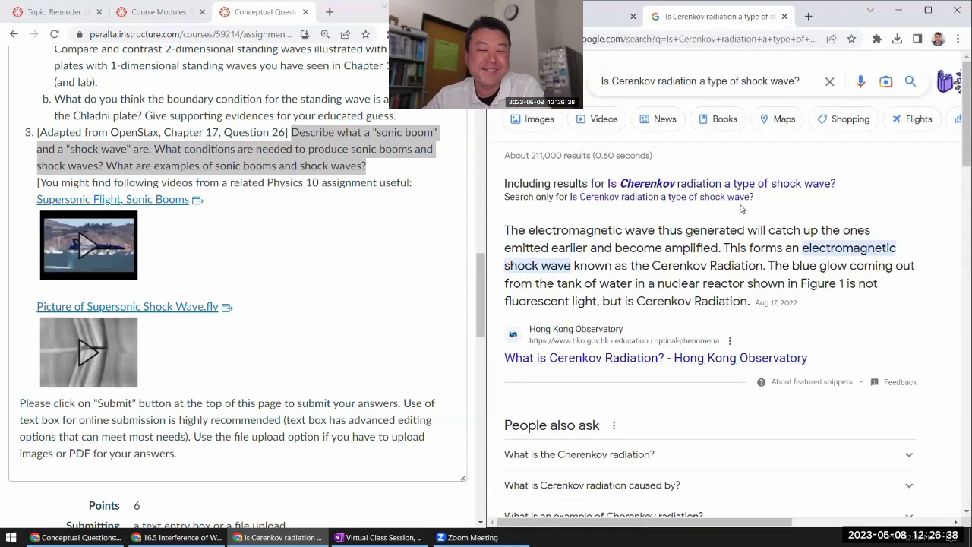
left_click(551, 16)
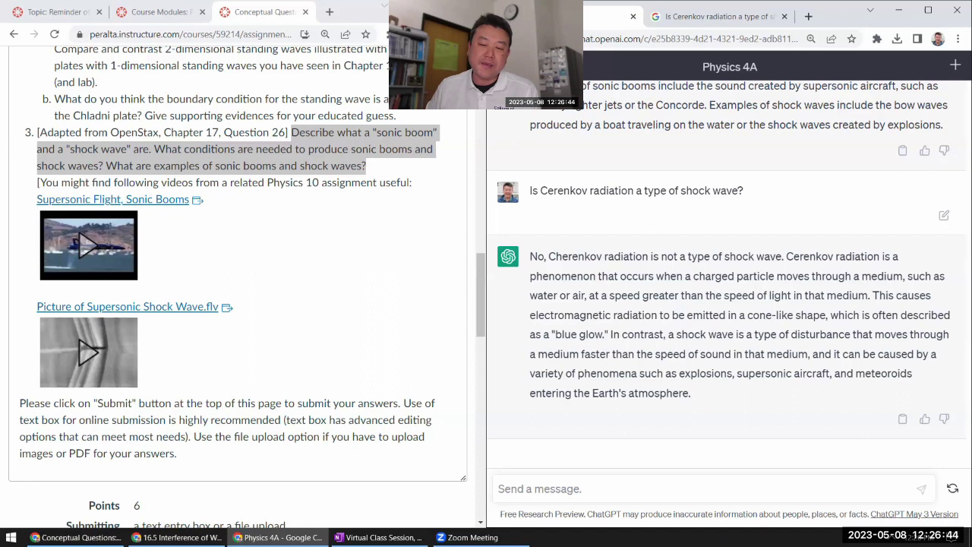
Review the shock wave definition in ChatGPT's question 3 reply, then return to the Cerenkov radiation answer
scroll(581, 275, "up", 3)
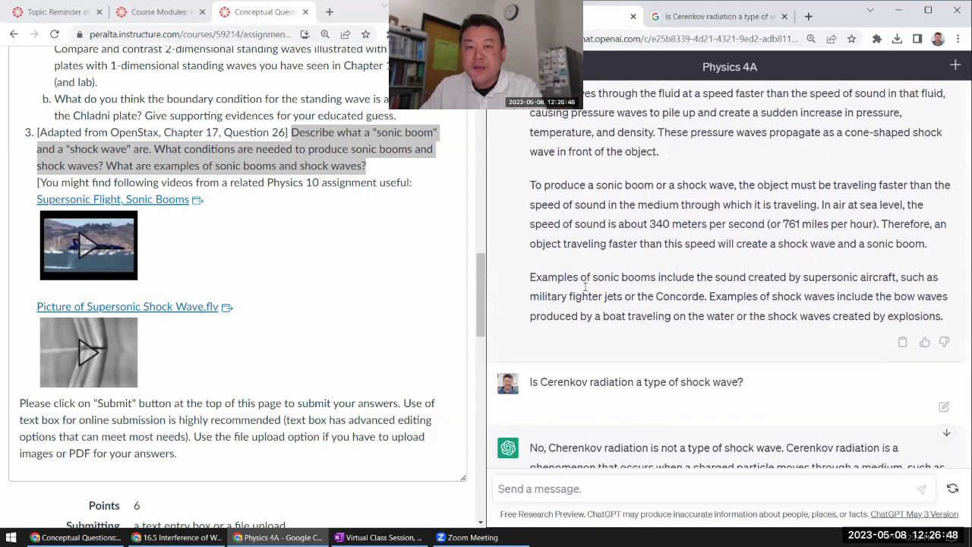
scroll(659, 233, "up", 1)
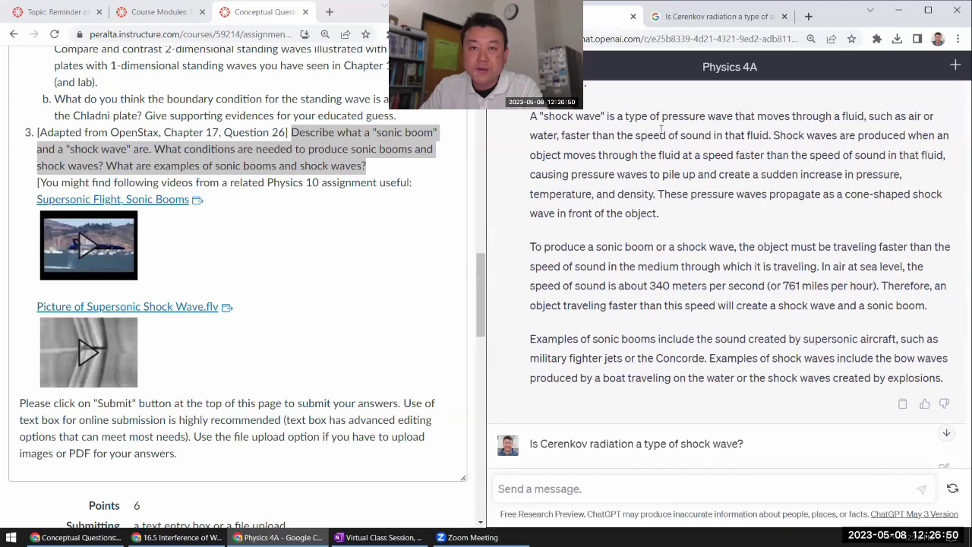
left_click_drag(638, 136, 769, 146)
left_click(774, 140)
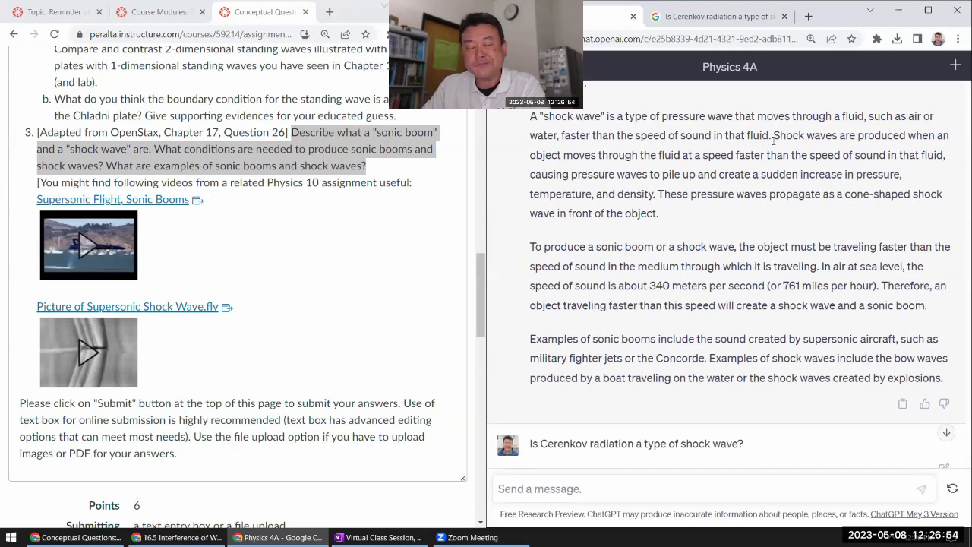
scroll(765, 207, "down", 3)
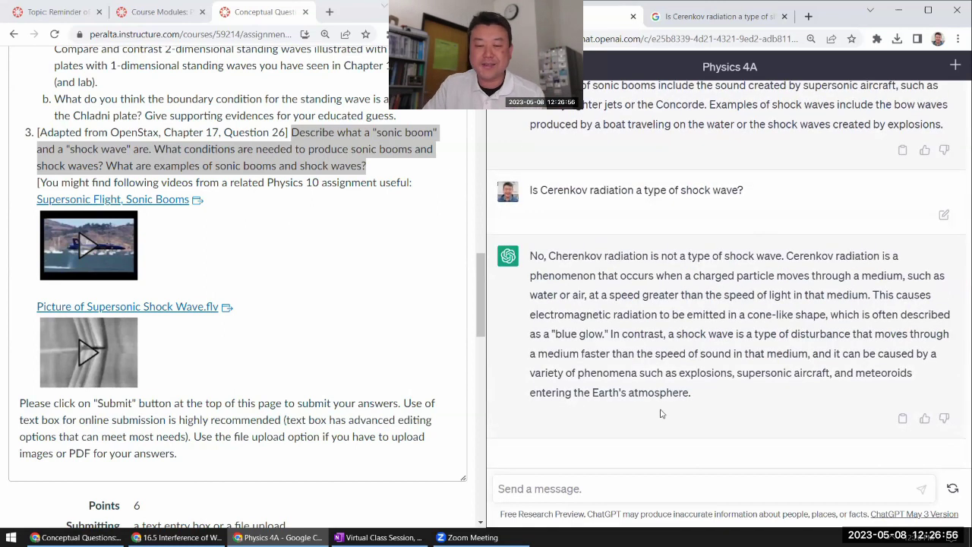